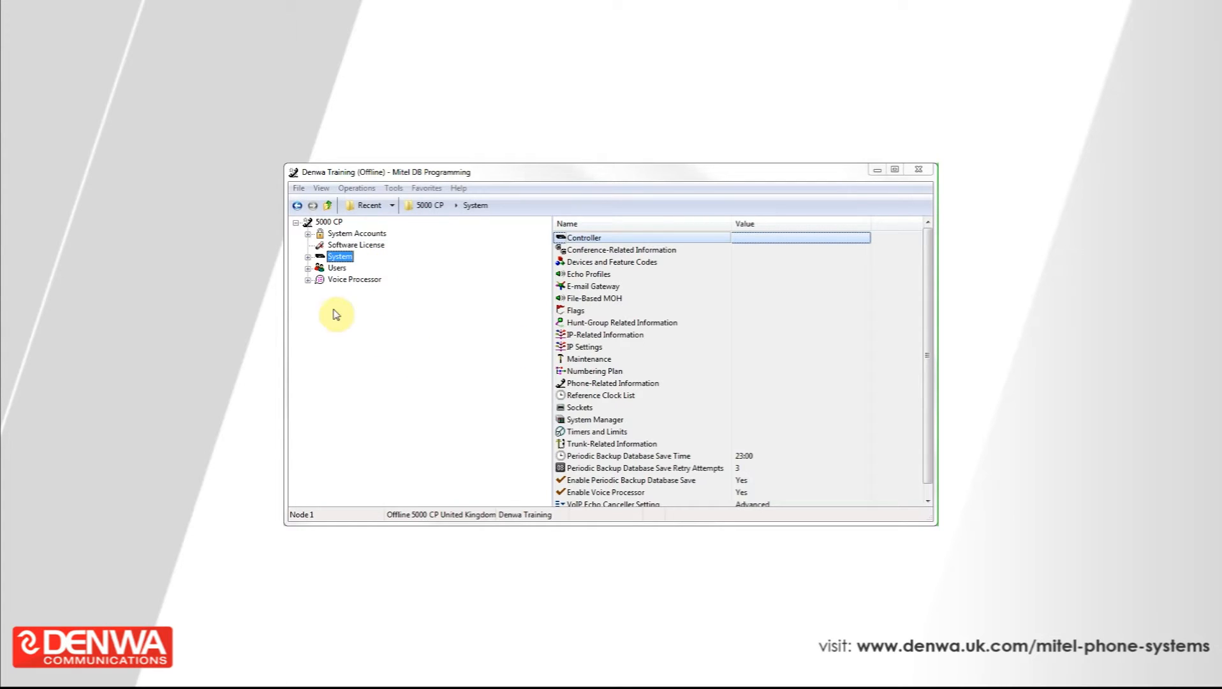
Step: Create one hunt group under the system's Devices and Feature Codes, with 2000 as the starting extension
left_click(308, 257)
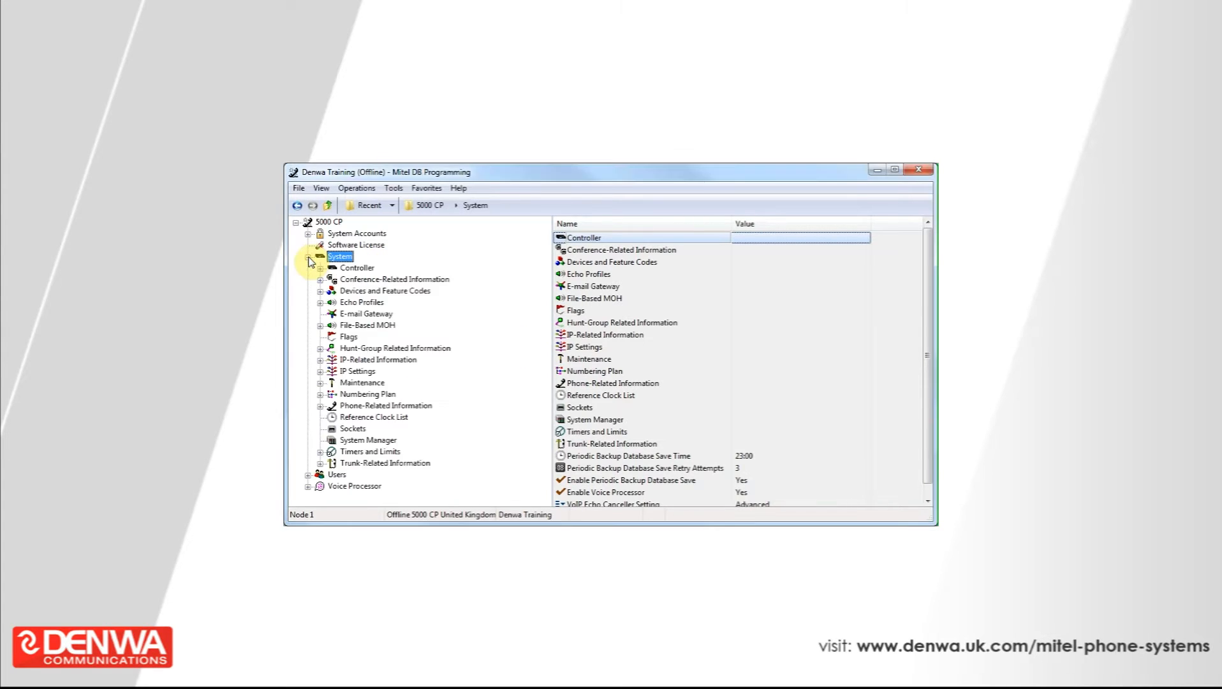
left_click(321, 291)
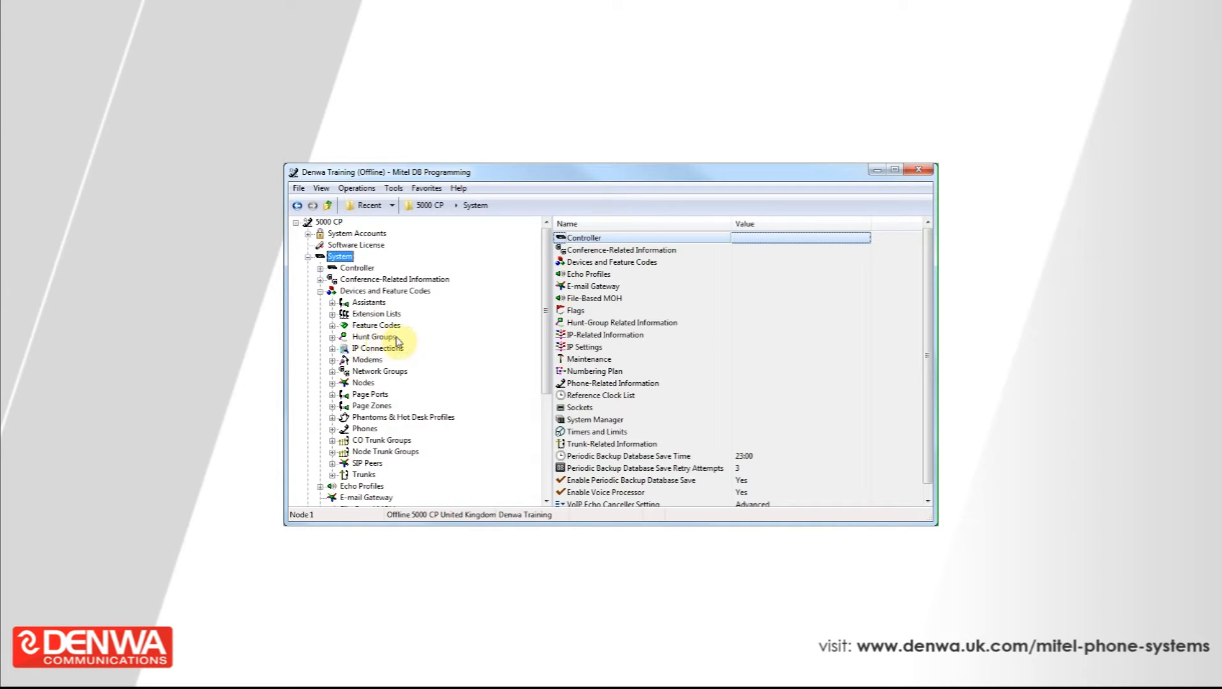
left_click(368, 338)
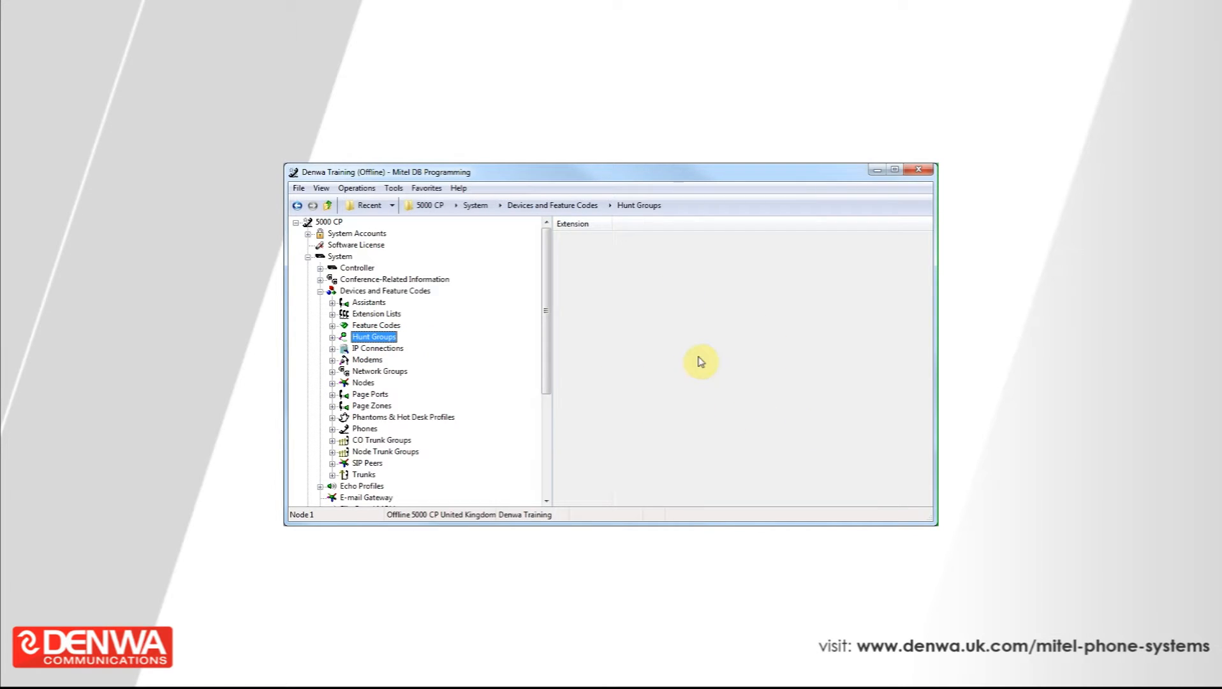
right_click(599, 308)
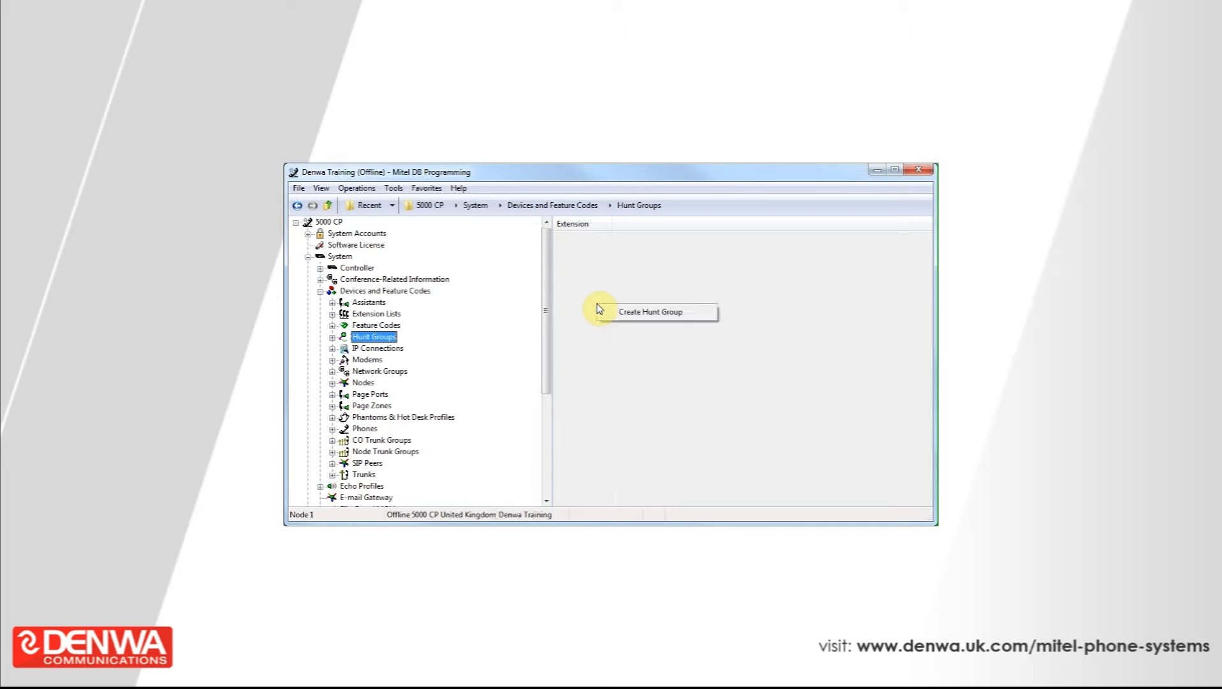
left_click(635, 312)
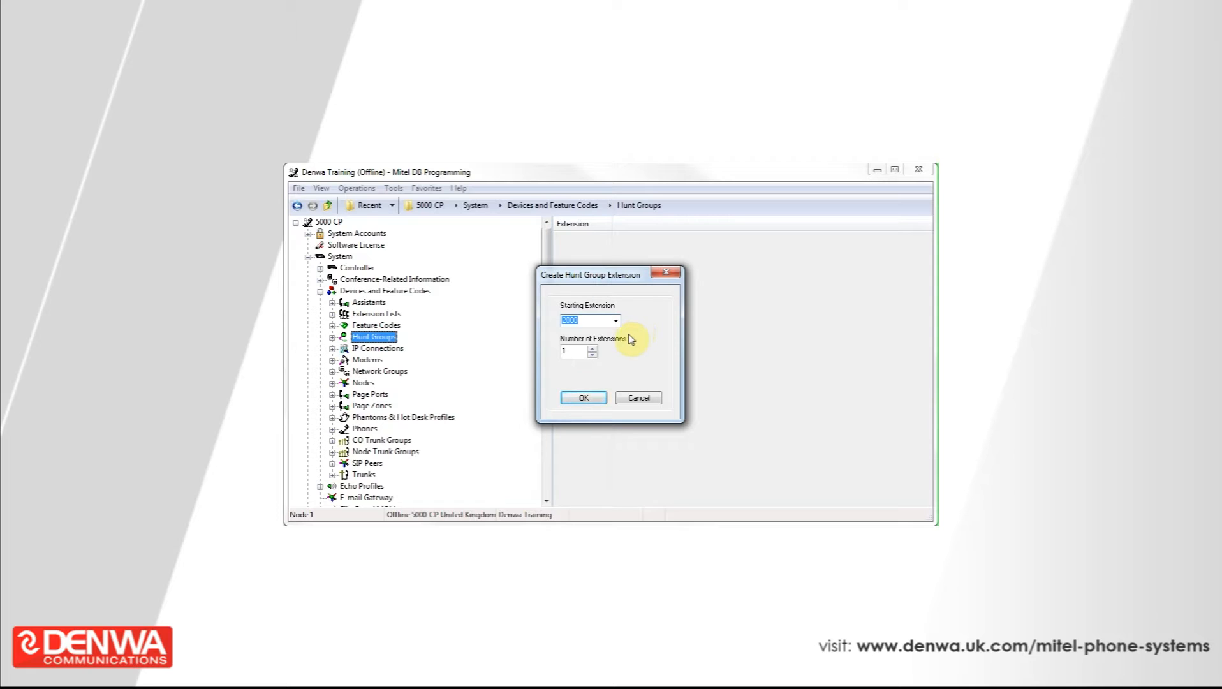
left_click(586, 398)
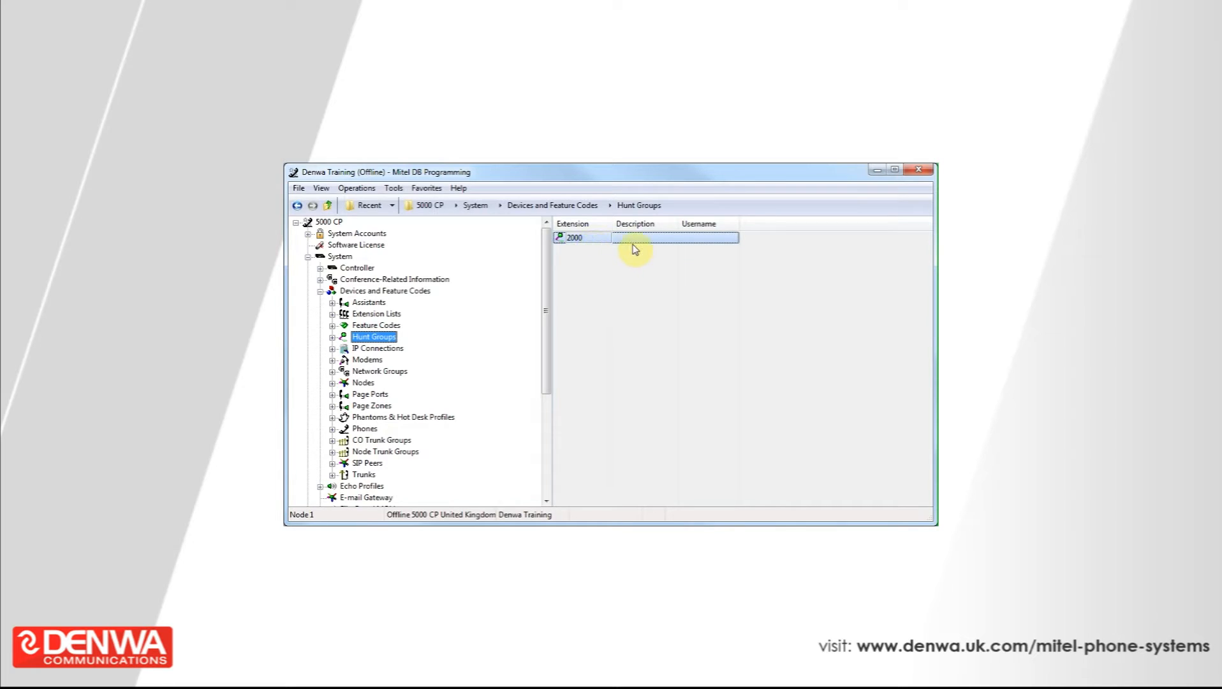
Step: Set the username of hunt group 2000 to "Hunt Group" and its description to "Sales Team"
left_click(696, 241)
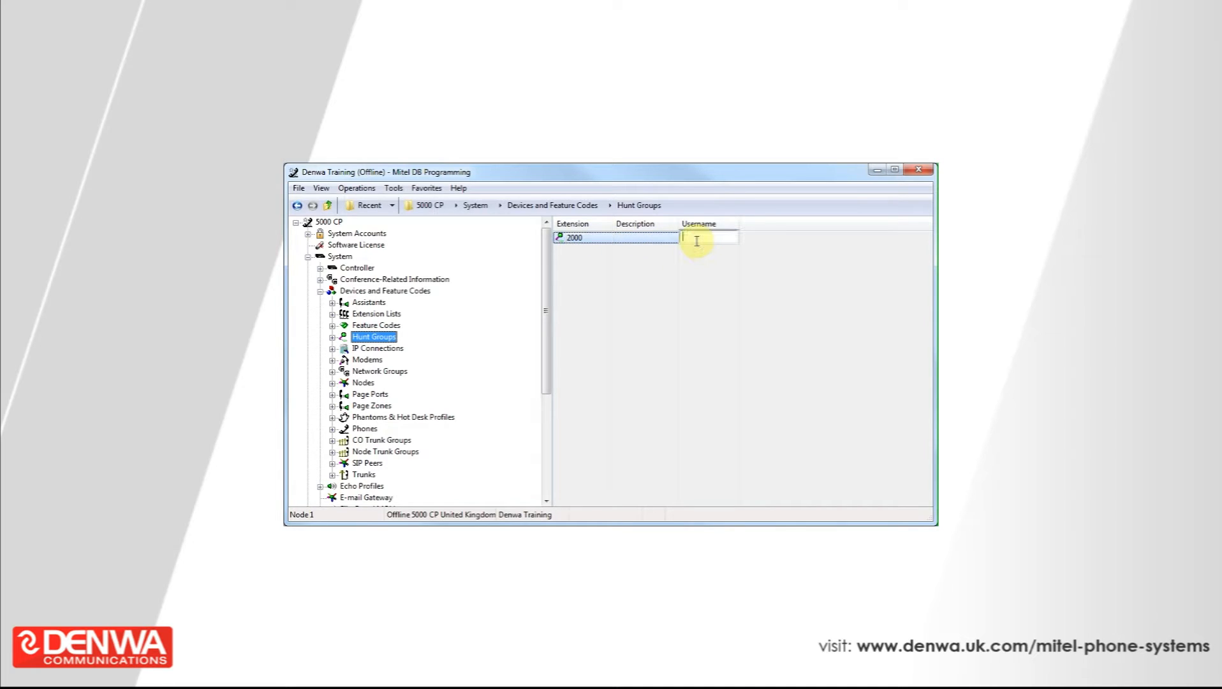
type("Hunt Group")
left_click(731, 287)
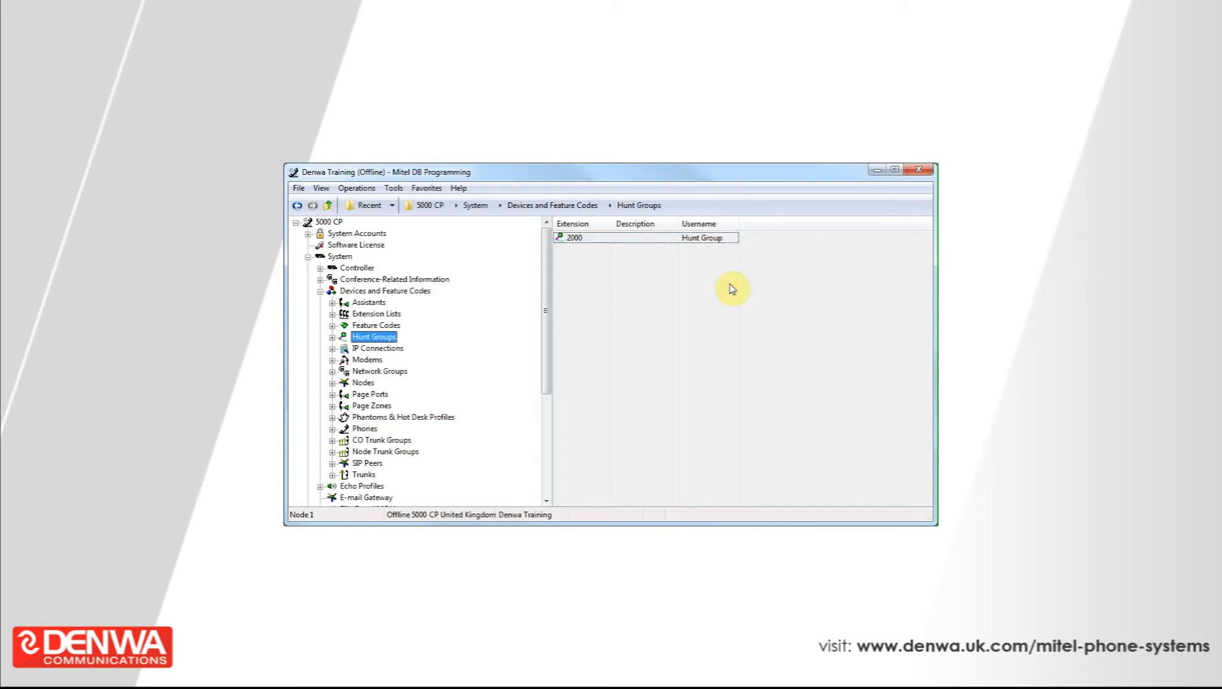
left_click(647, 241)
left_click(646, 238)
type("S")
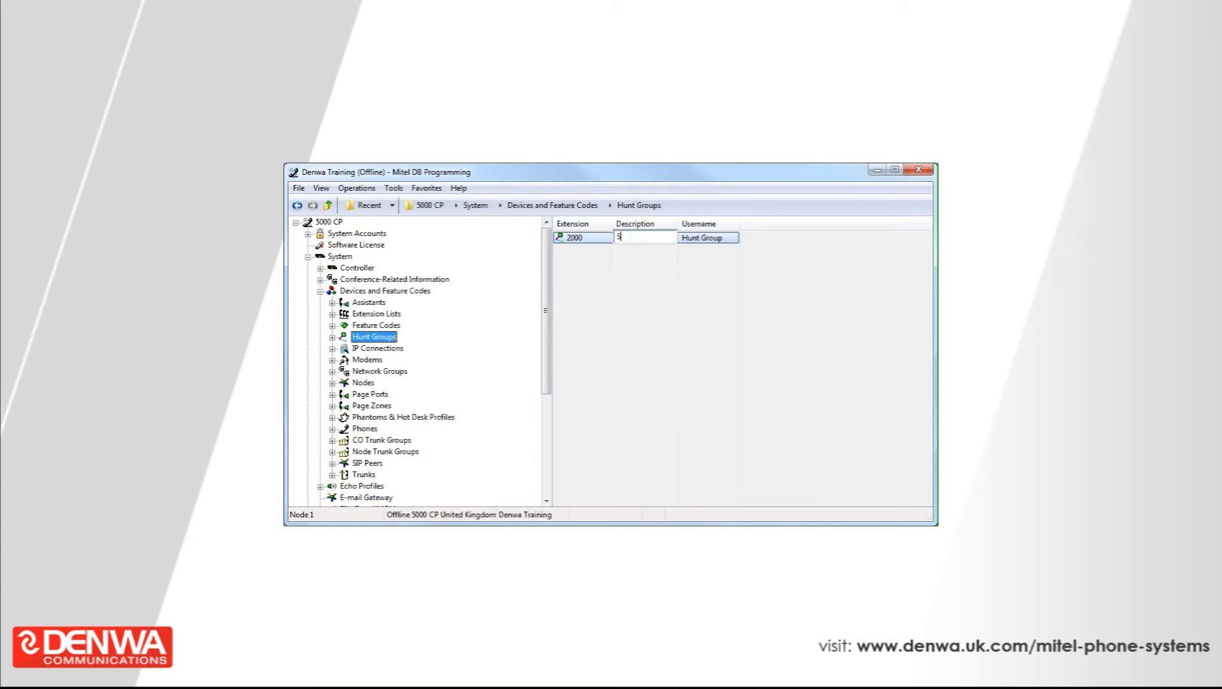
type("ales Team")
left_click(661, 284)
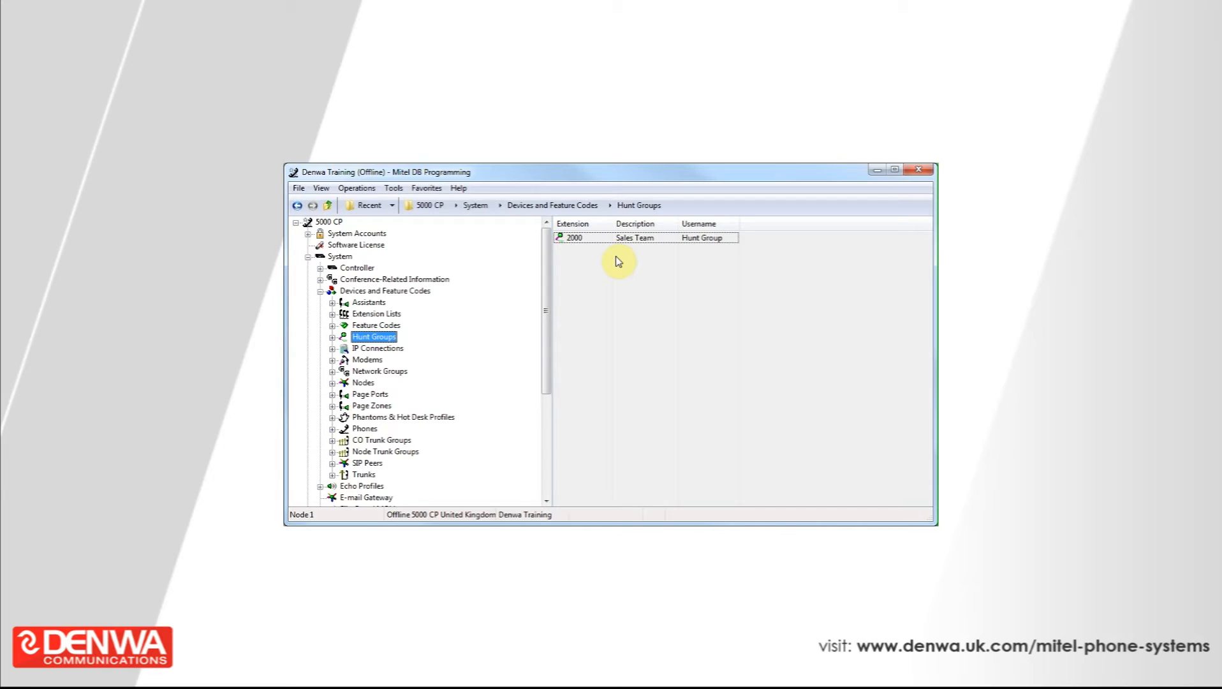
Step: Begin an addition to the Members list of hunt group 2000, including the 52xx/53xx device type
double_click(581, 238)
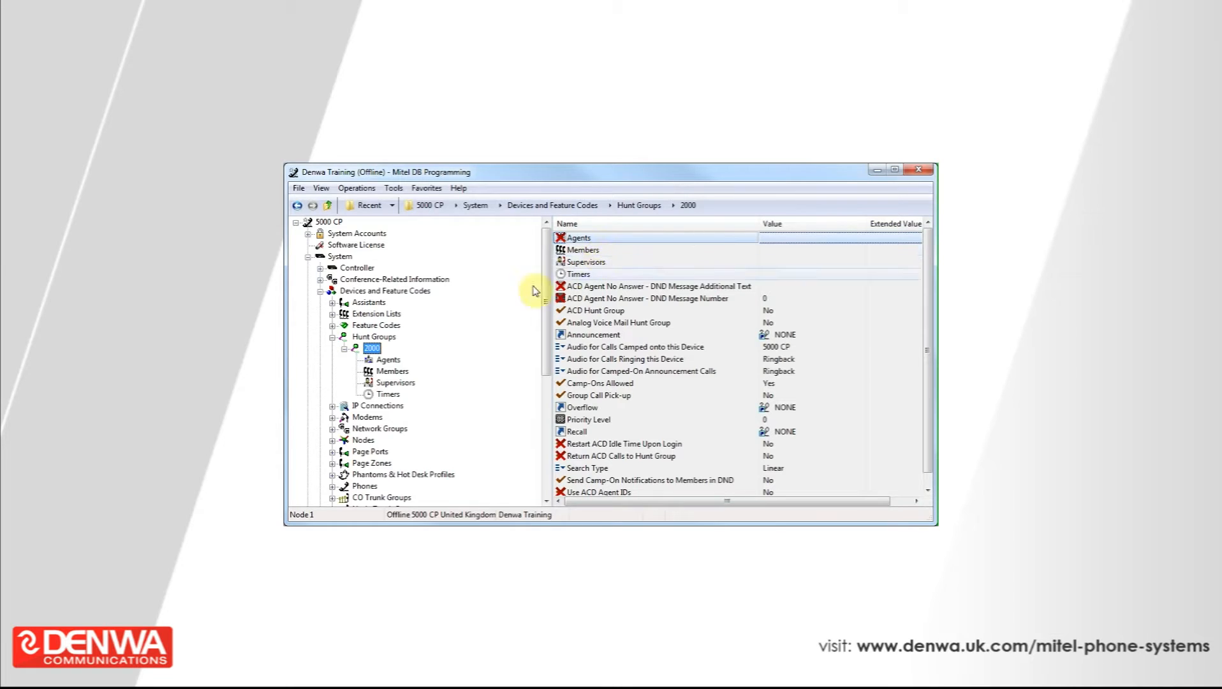
left_click(388, 360)
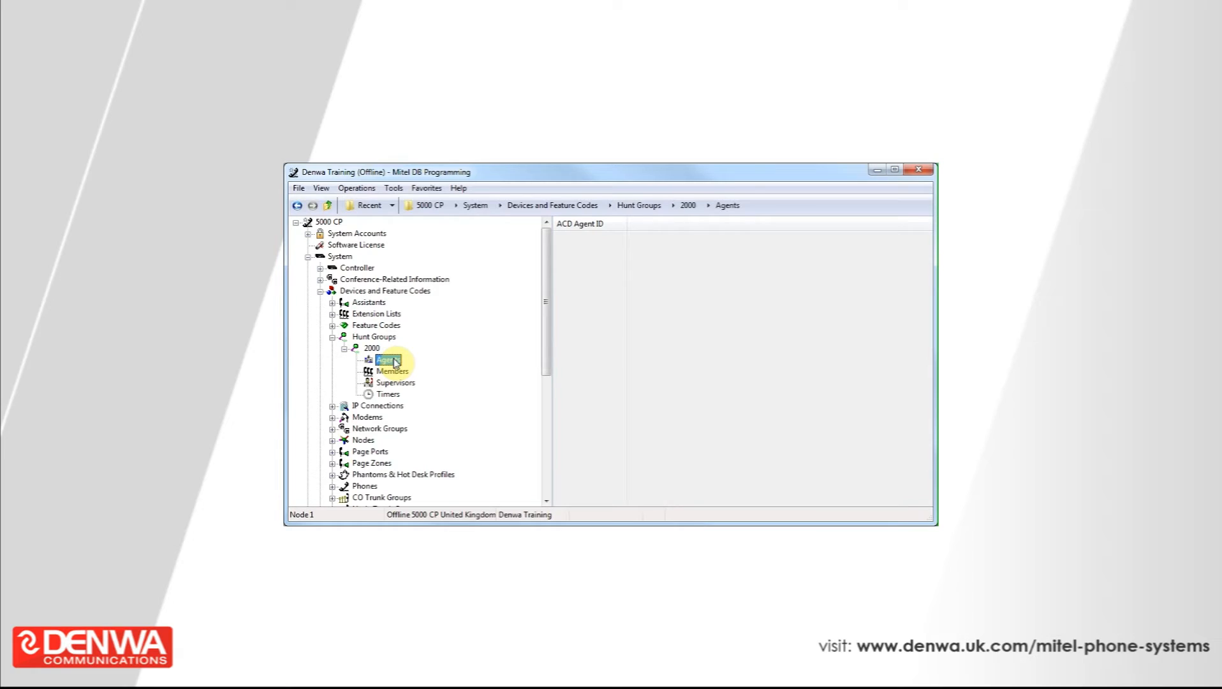
left_click(396, 372)
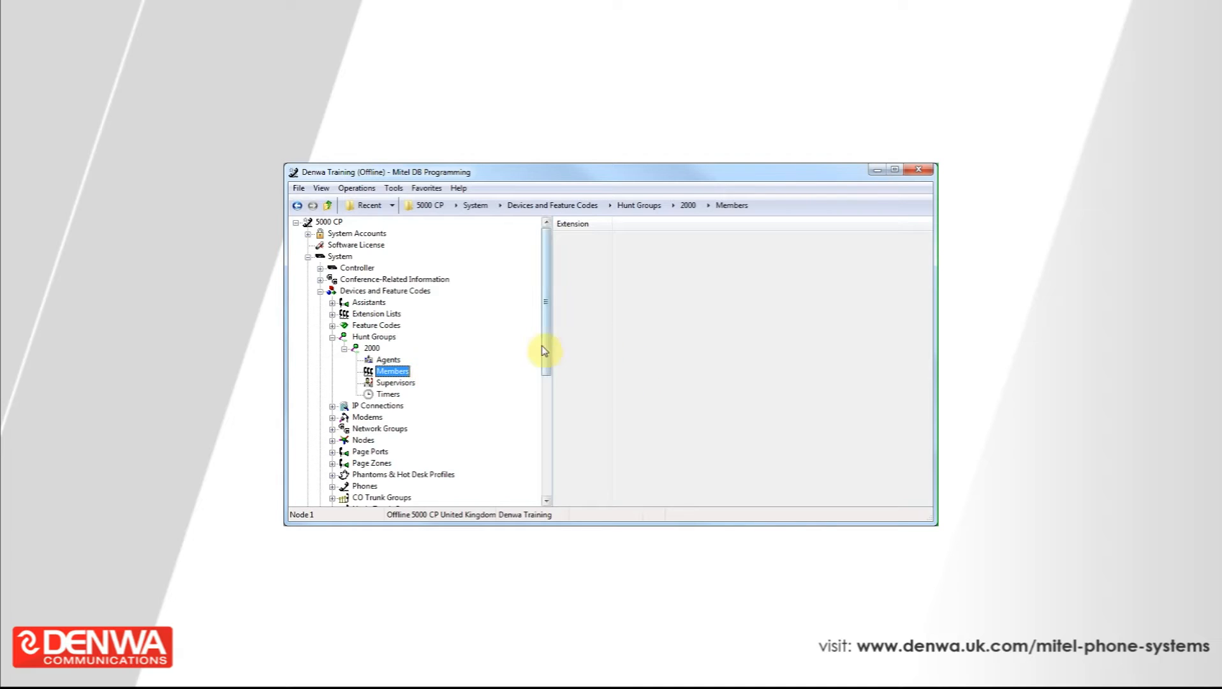
left_click(372, 349)
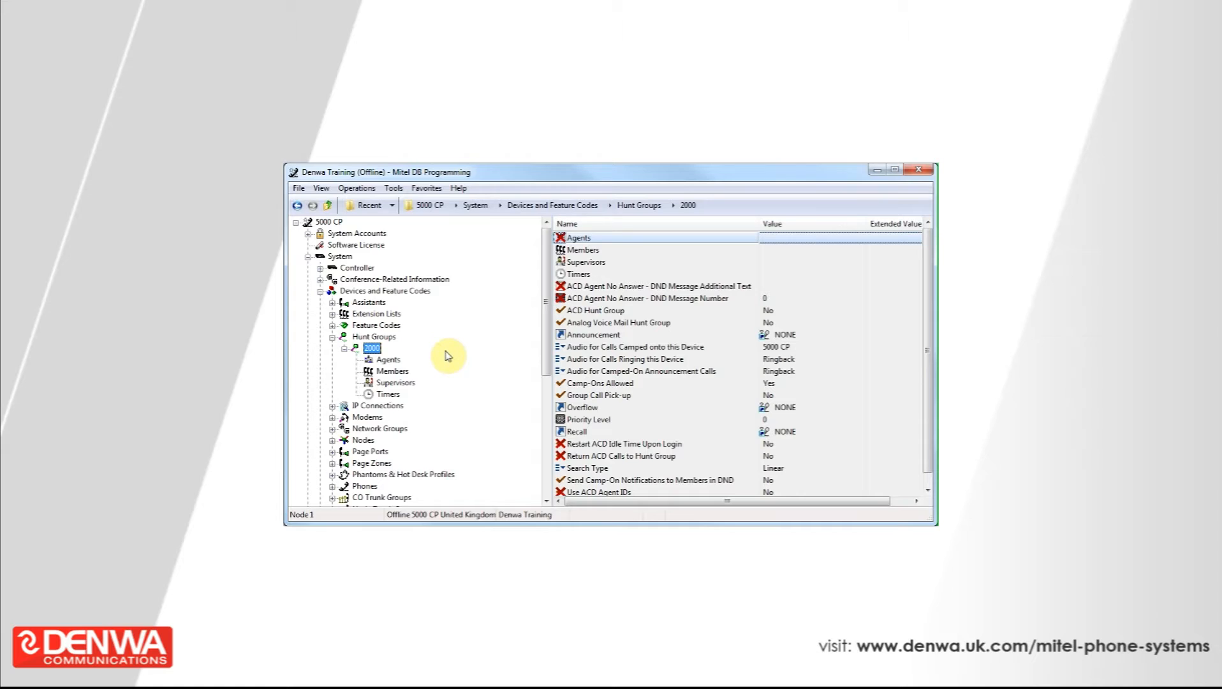
left_click(400, 373)
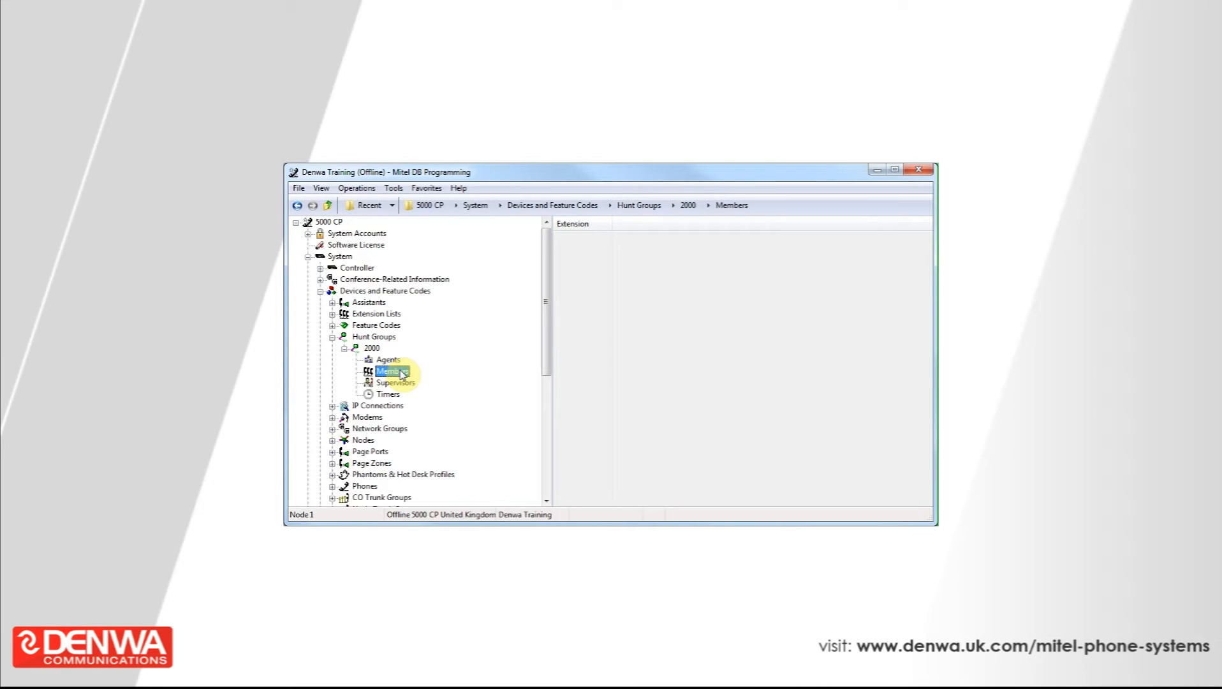
right_click(633, 306)
left_click(661, 314)
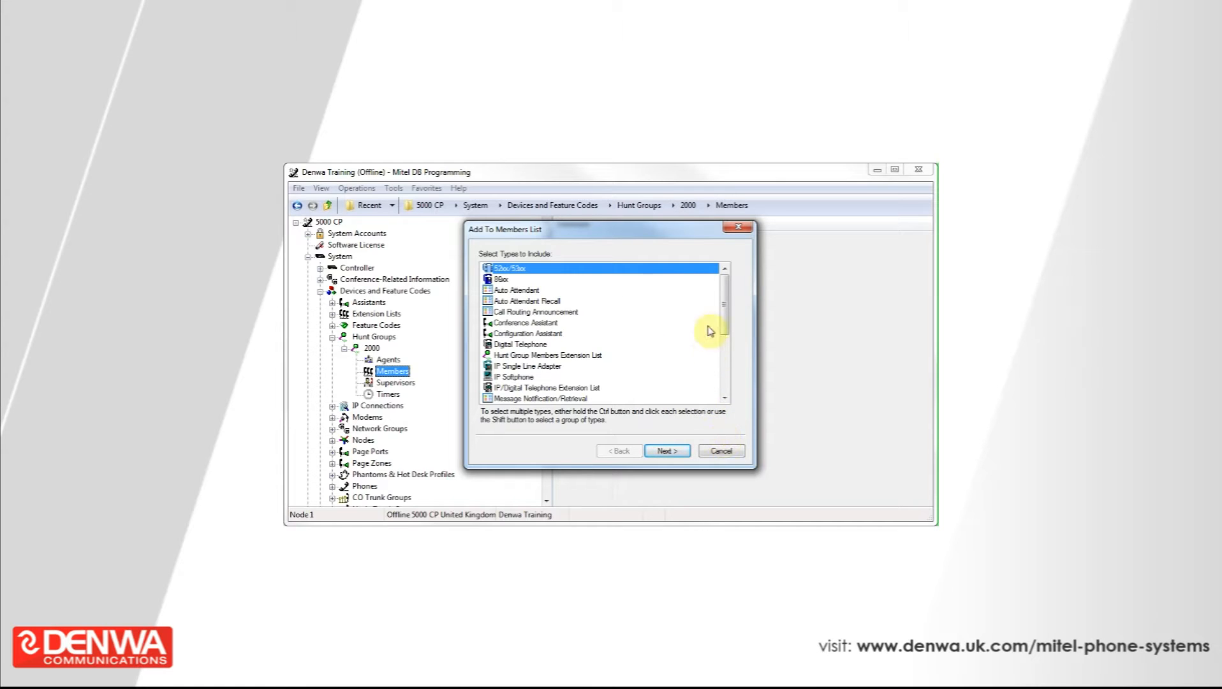
mouse_move(725, 318)
left_mouse_down()
mouse_move(729, 389)
mouse_move(727, 316)
left_mouse_up()
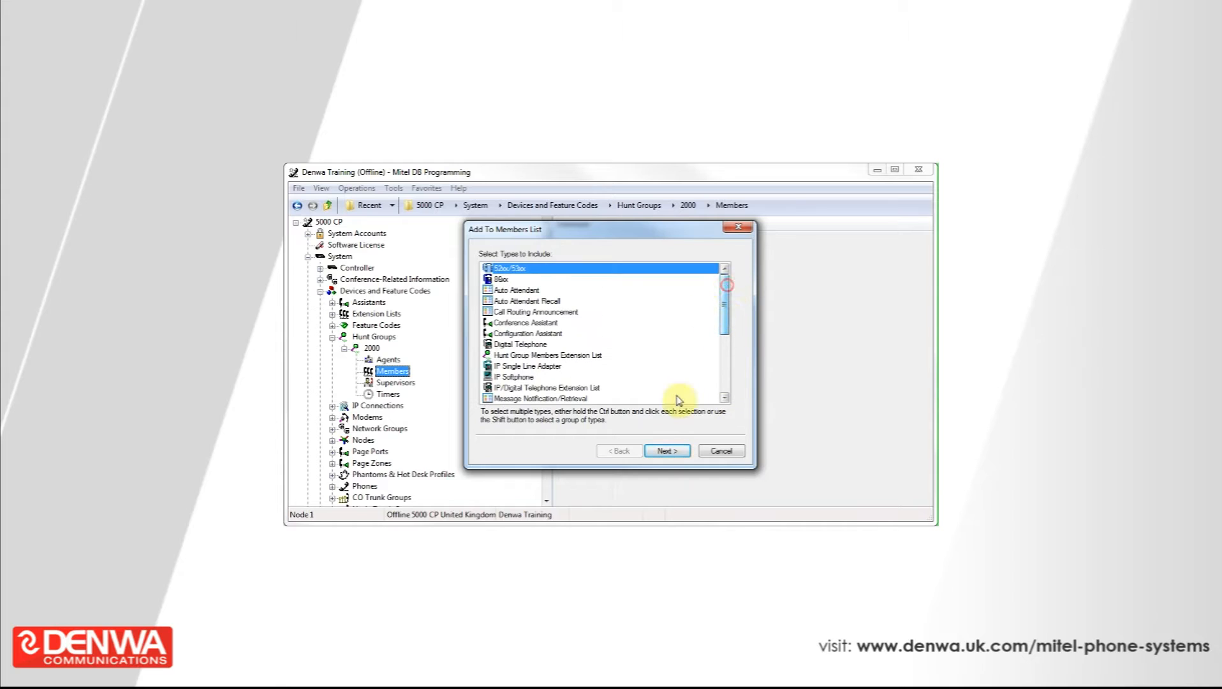
left_click(667, 453)
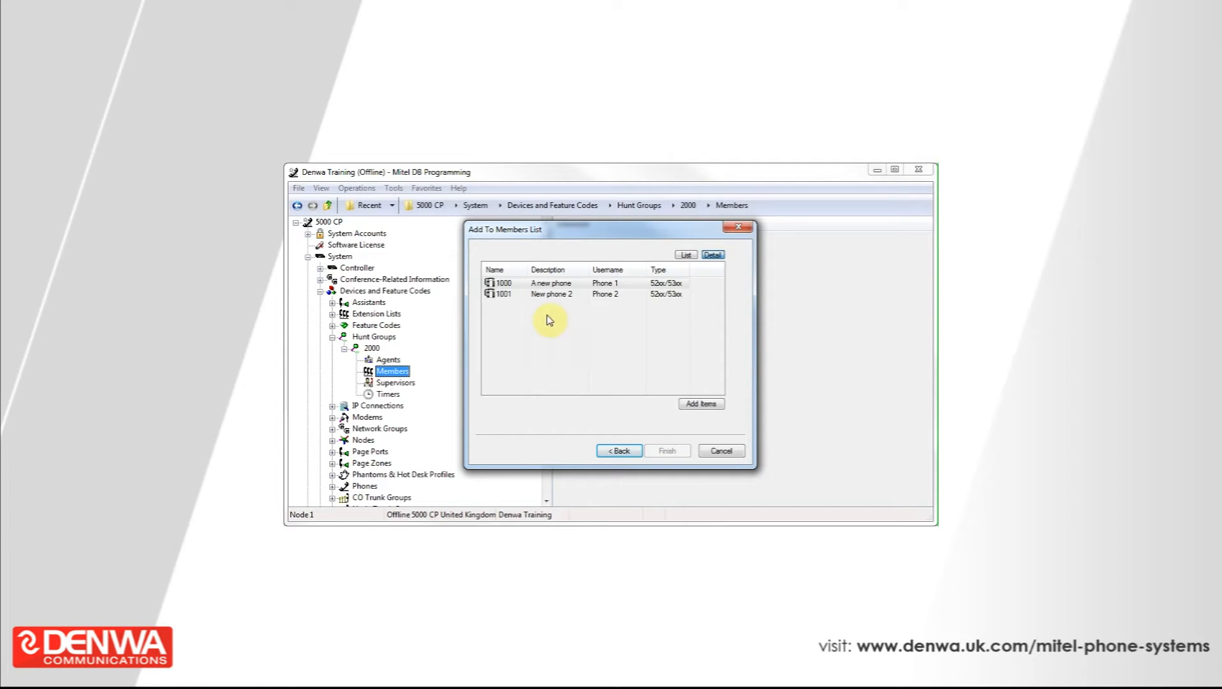
Step: Add phones 1000 and 1001 as members of hunt group 2000 and finish the wizard
left_click(510, 286)
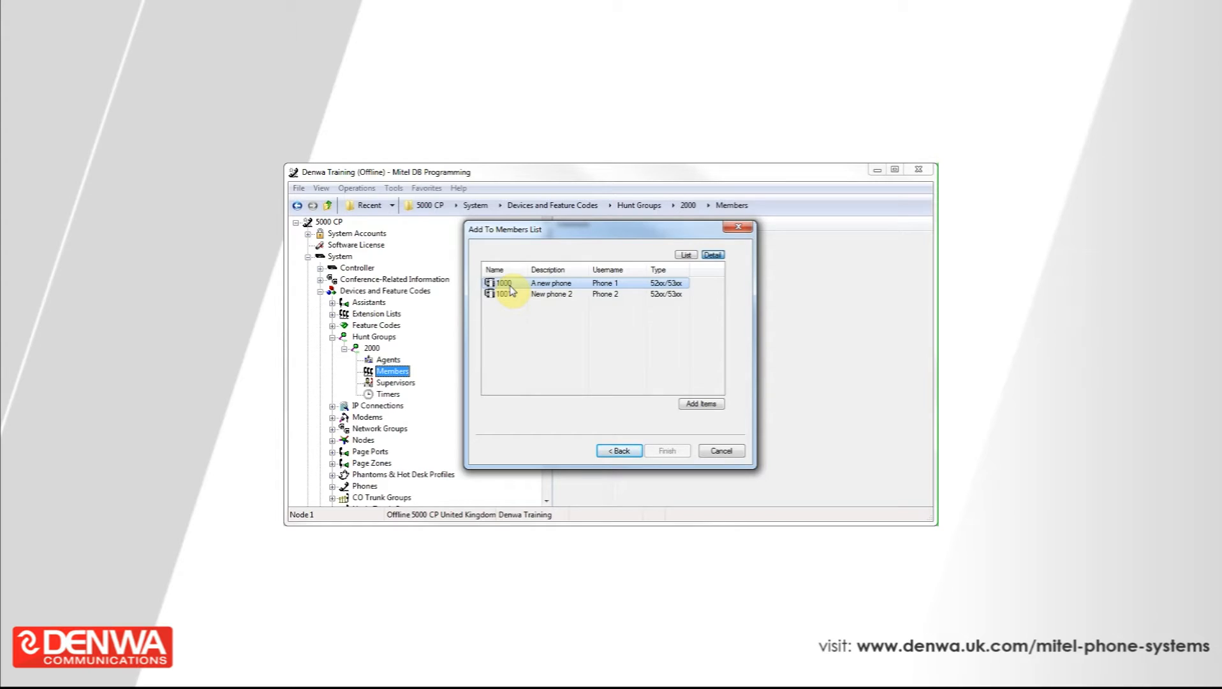
left_click_drag(568, 327, 492, 271)
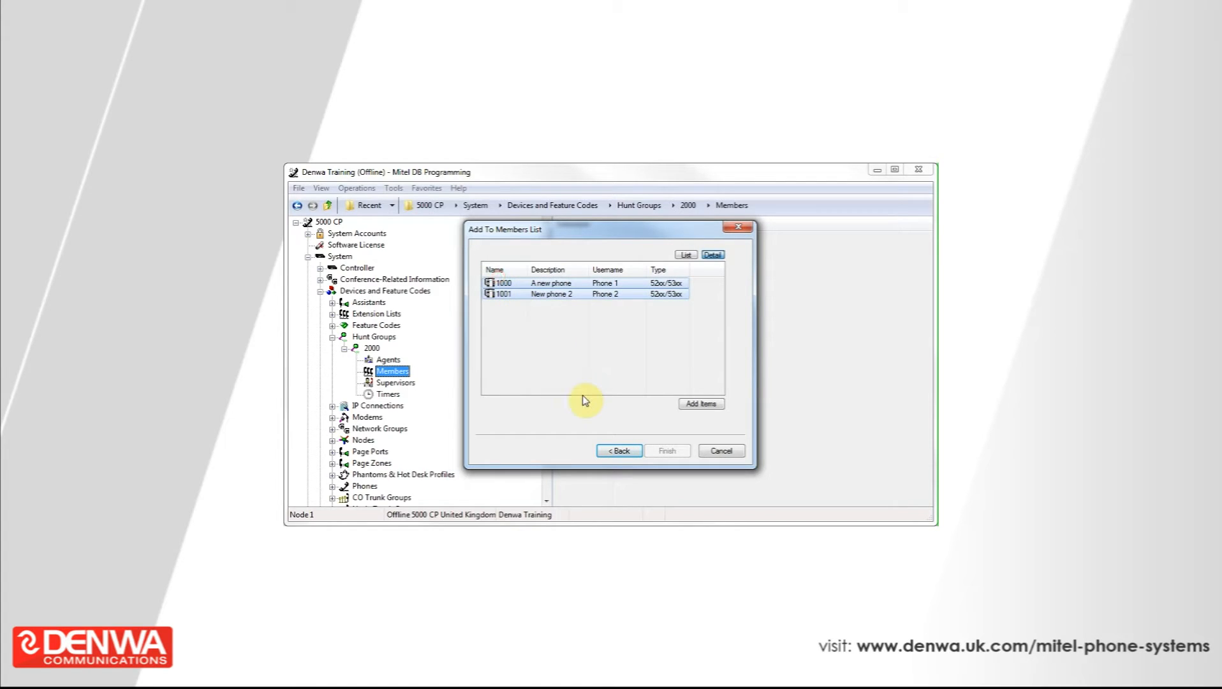
left_click(513, 327)
left_click(514, 284)
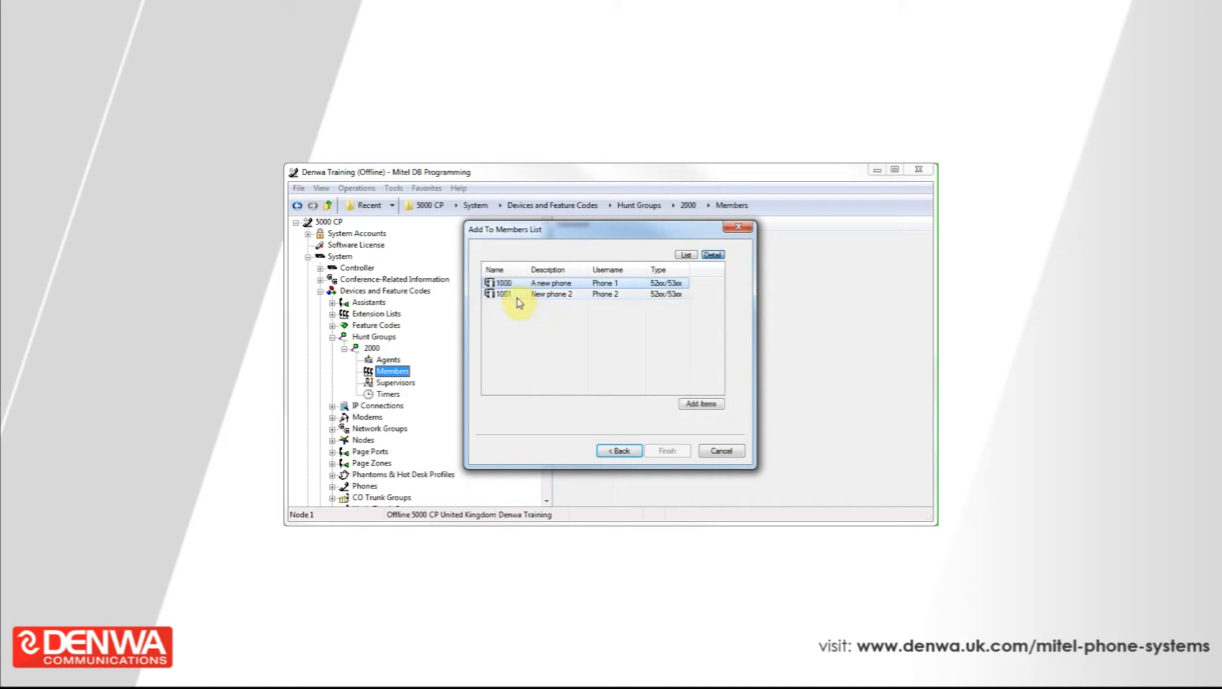
left_click(517, 295, "shift")
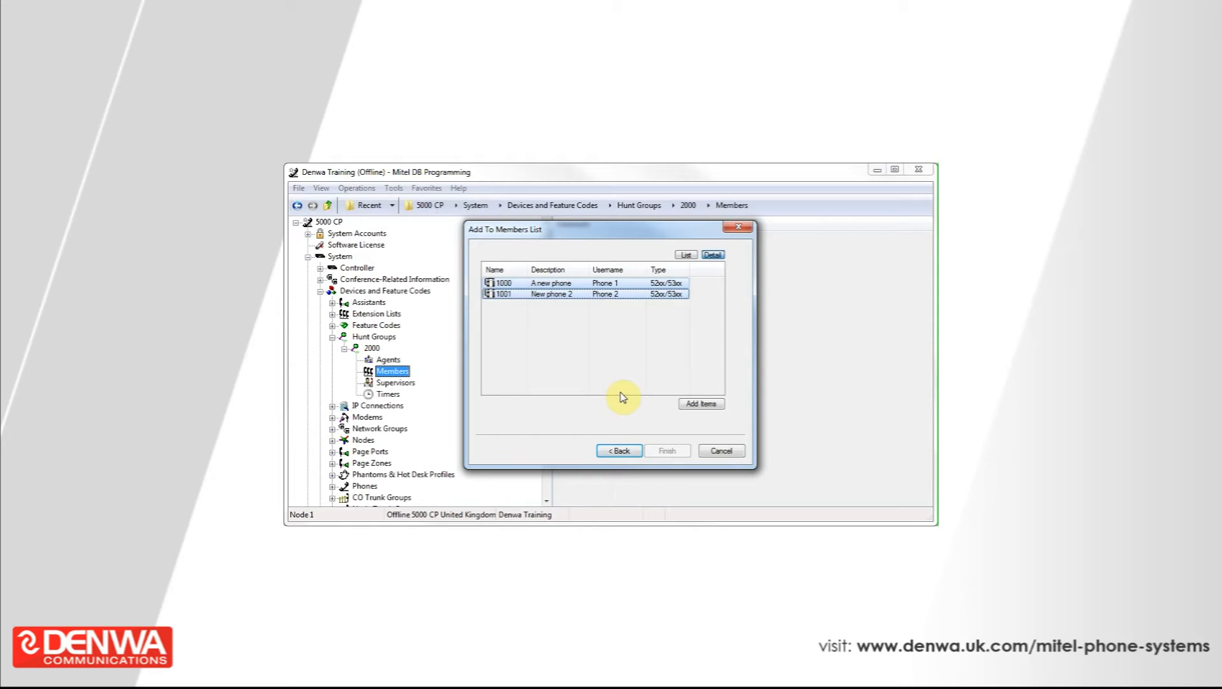
left_click(698, 403)
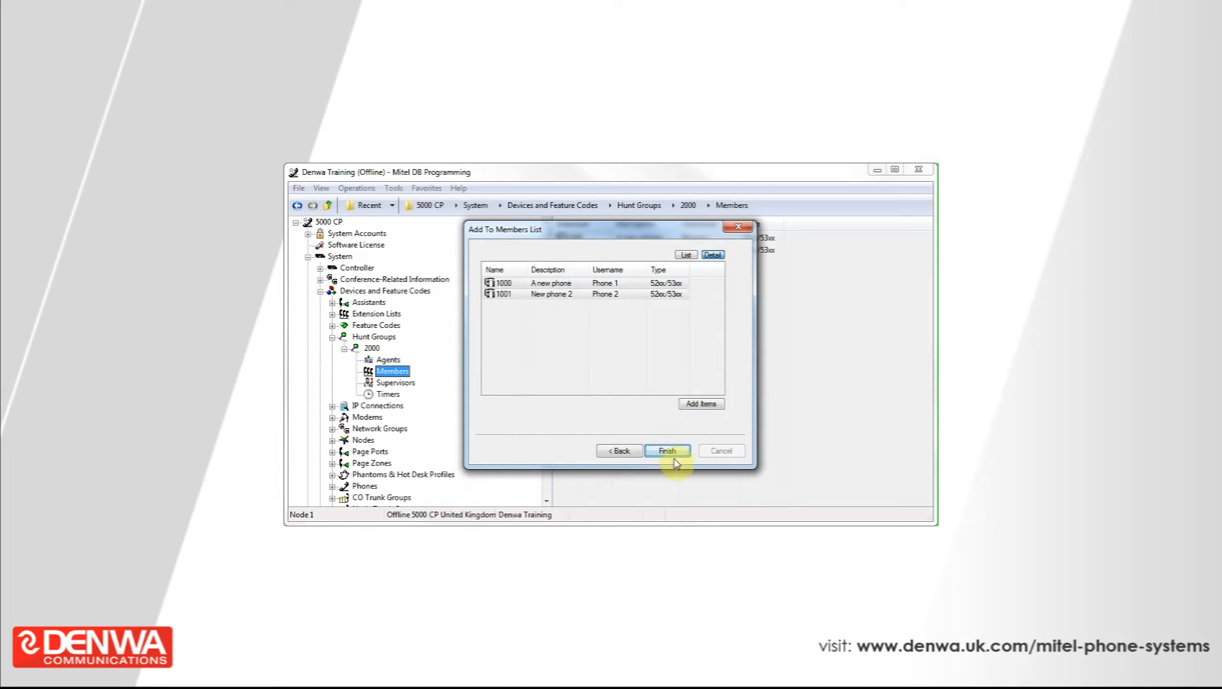
left_click(670, 451)
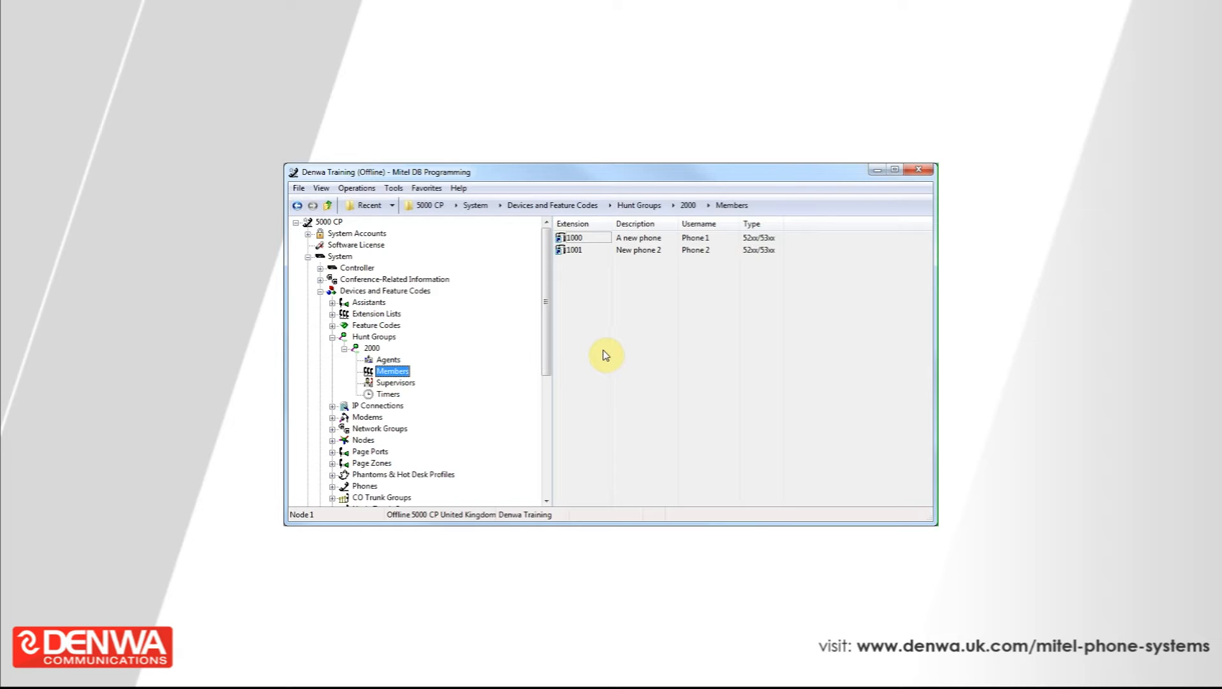
Step: Create one Hunt Group Members extension list with P0000 as the starting extension
left_click(375, 314)
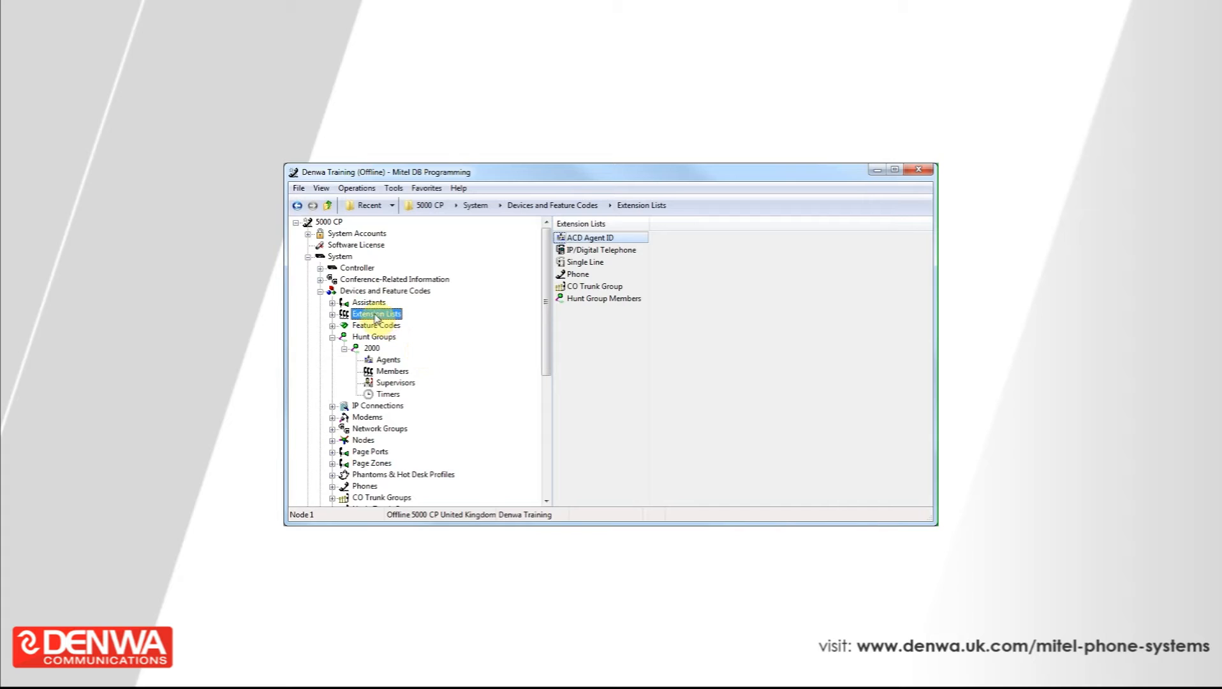
double_click(603, 298)
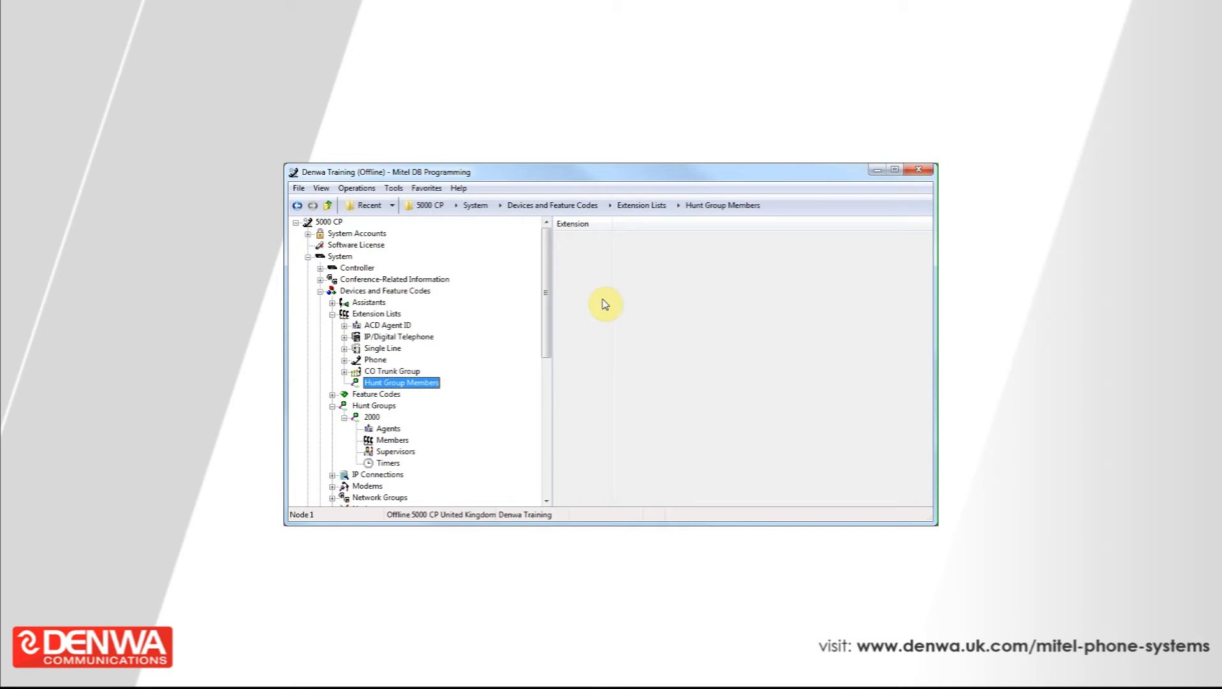
right_click(604, 305)
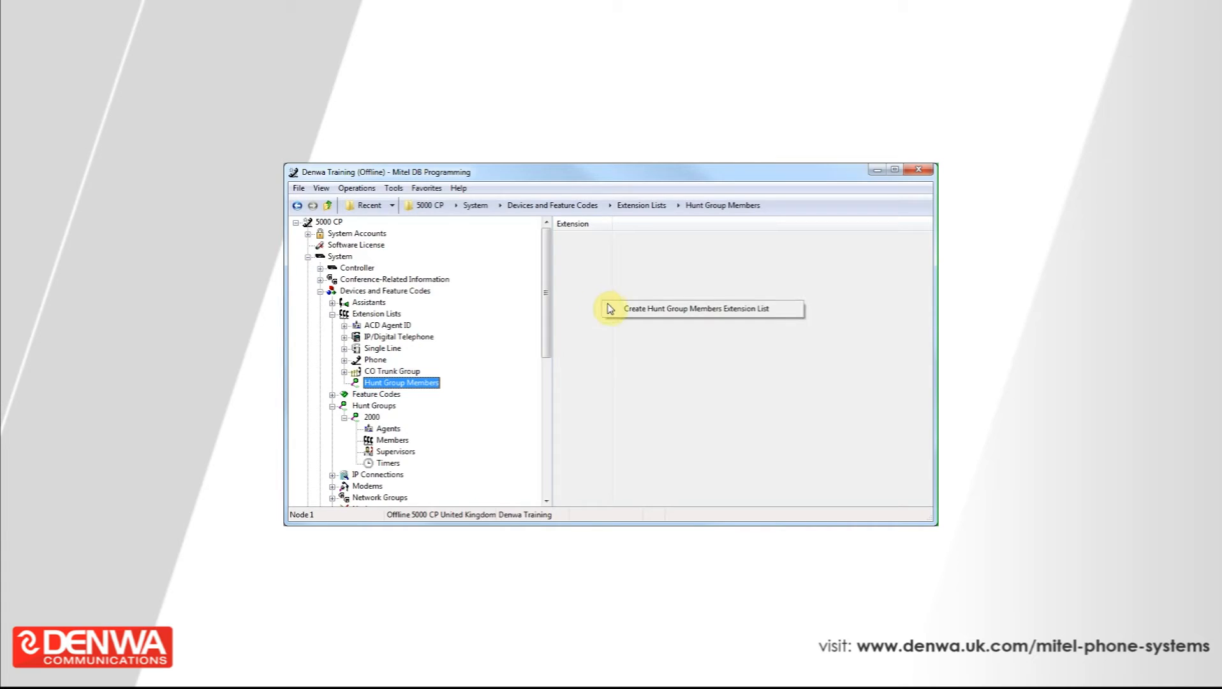
left_click(616, 310)
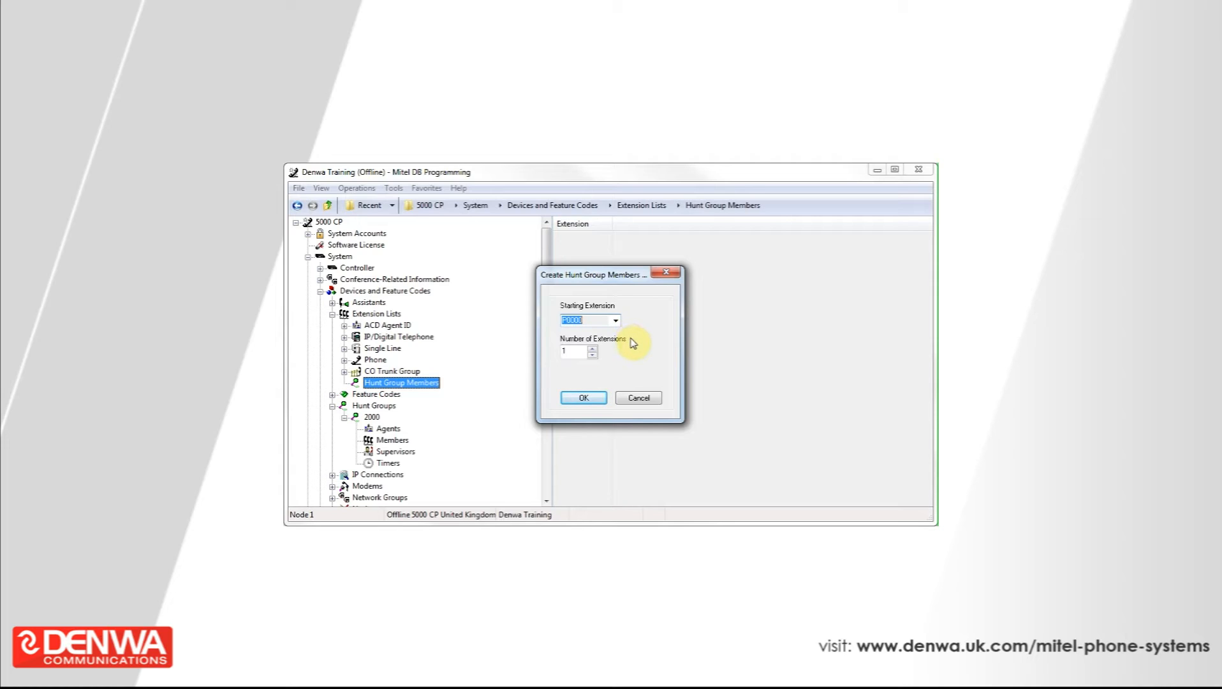
left_click(591, 348)
left_click(591, 355)
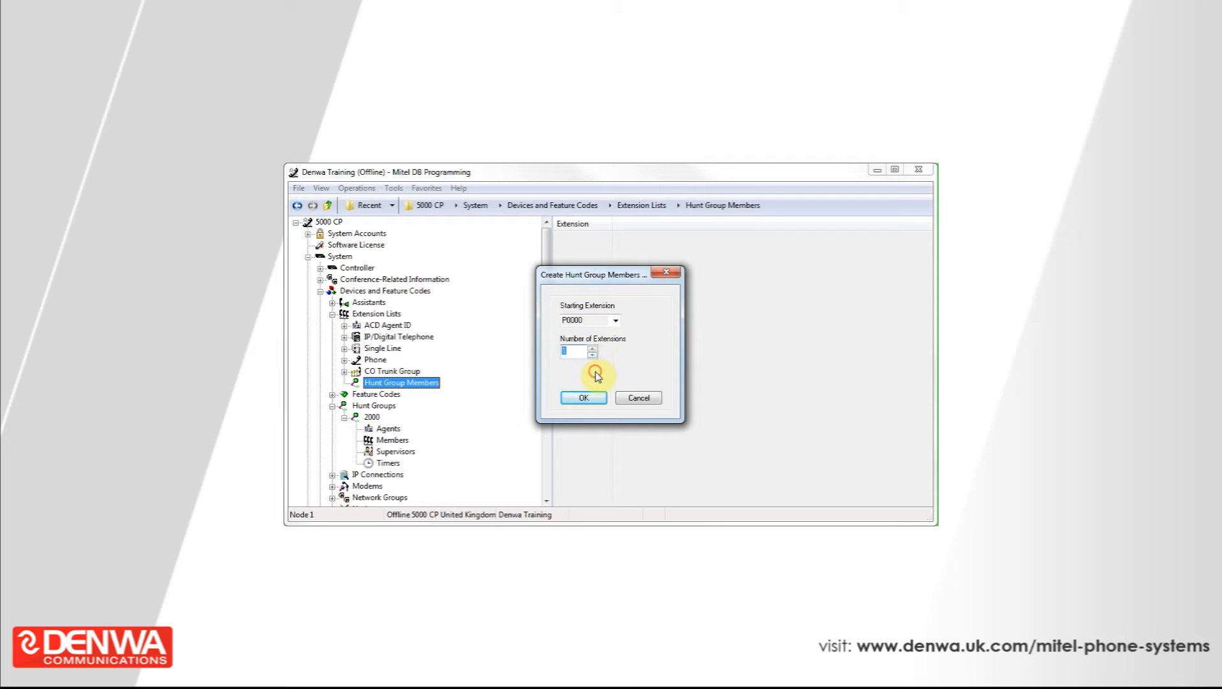
left_click(584, 398)
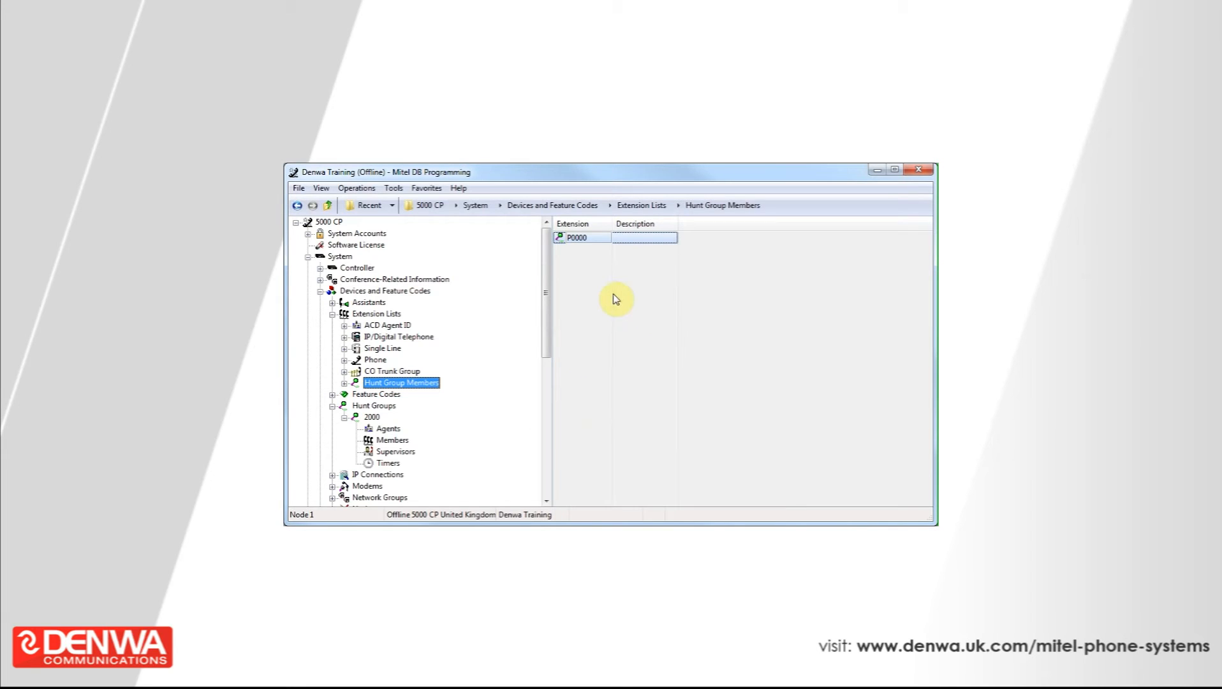
Step: Set the description of extension list P0000 to "Useful"
left_click(630, 242)
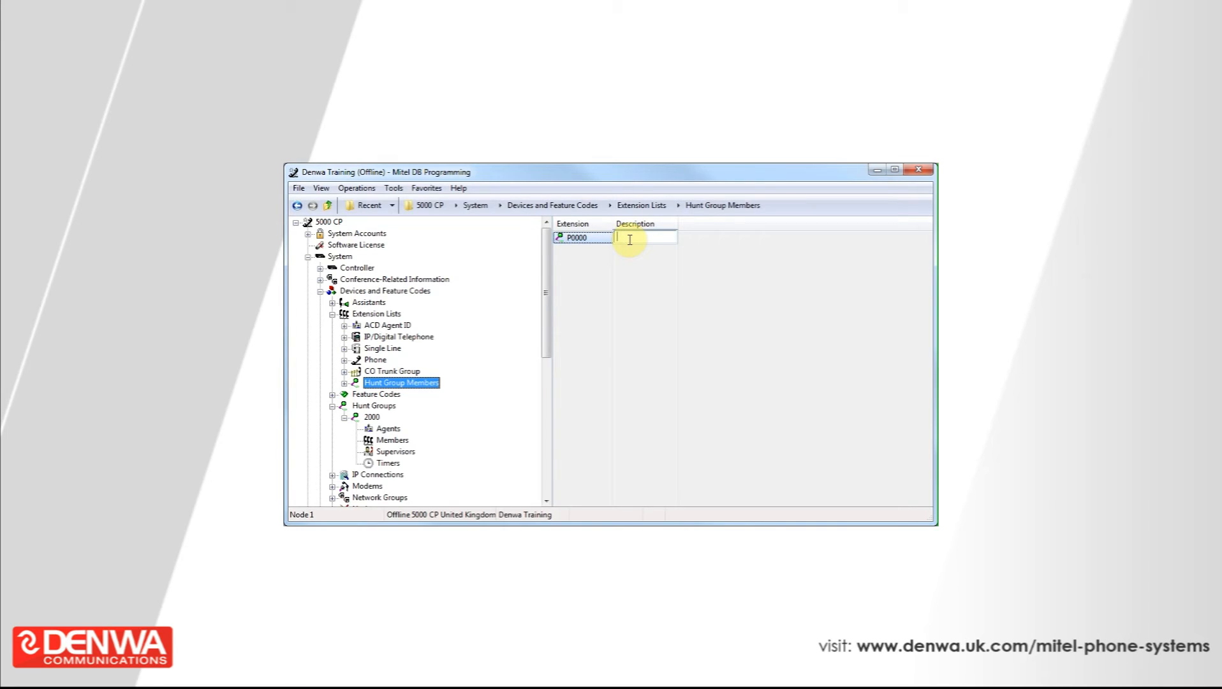
type("Useful")
left_click(625, 308)
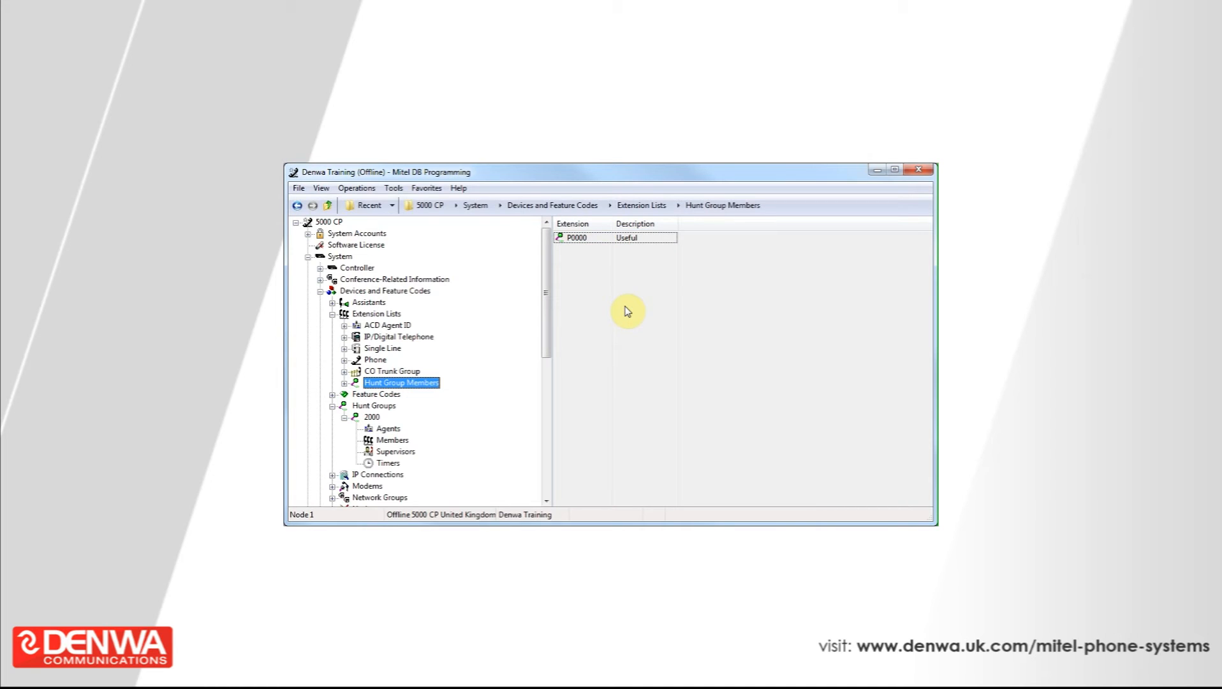
Step: Add the 52xx/53xx phones 1000 and 1001 to the Hunt Group Members extension list P0000
double_click(582, 239)
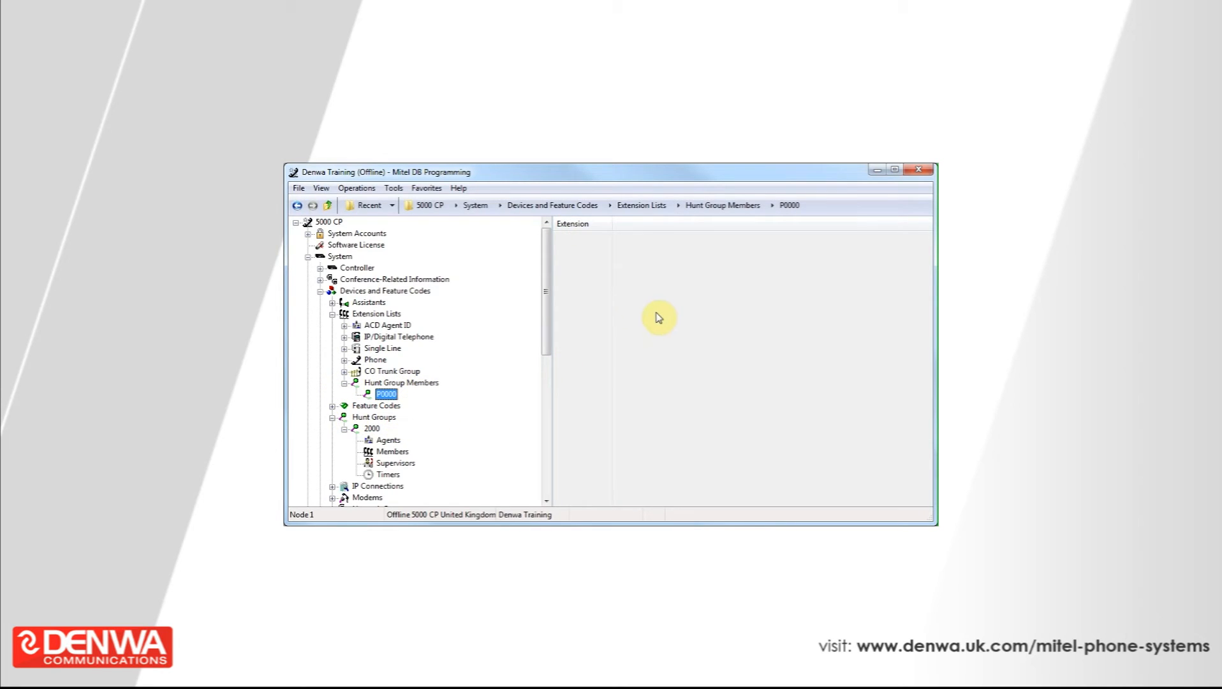
right_click(591, 290)
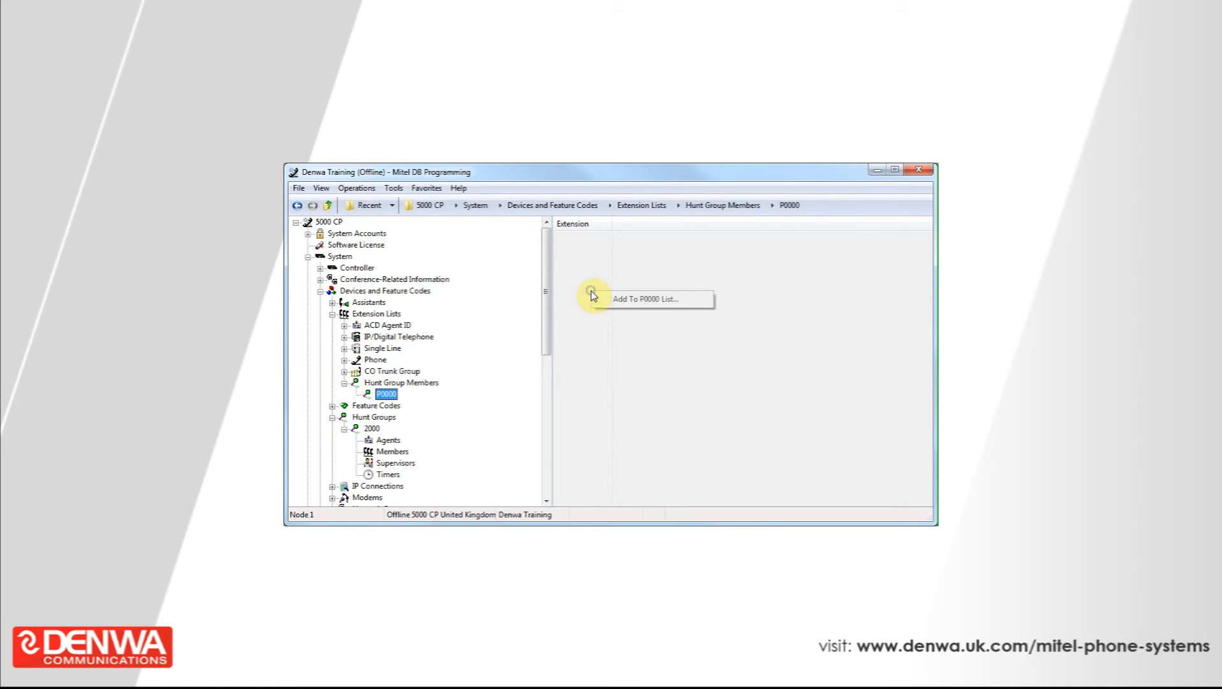
left_click(614, 299)
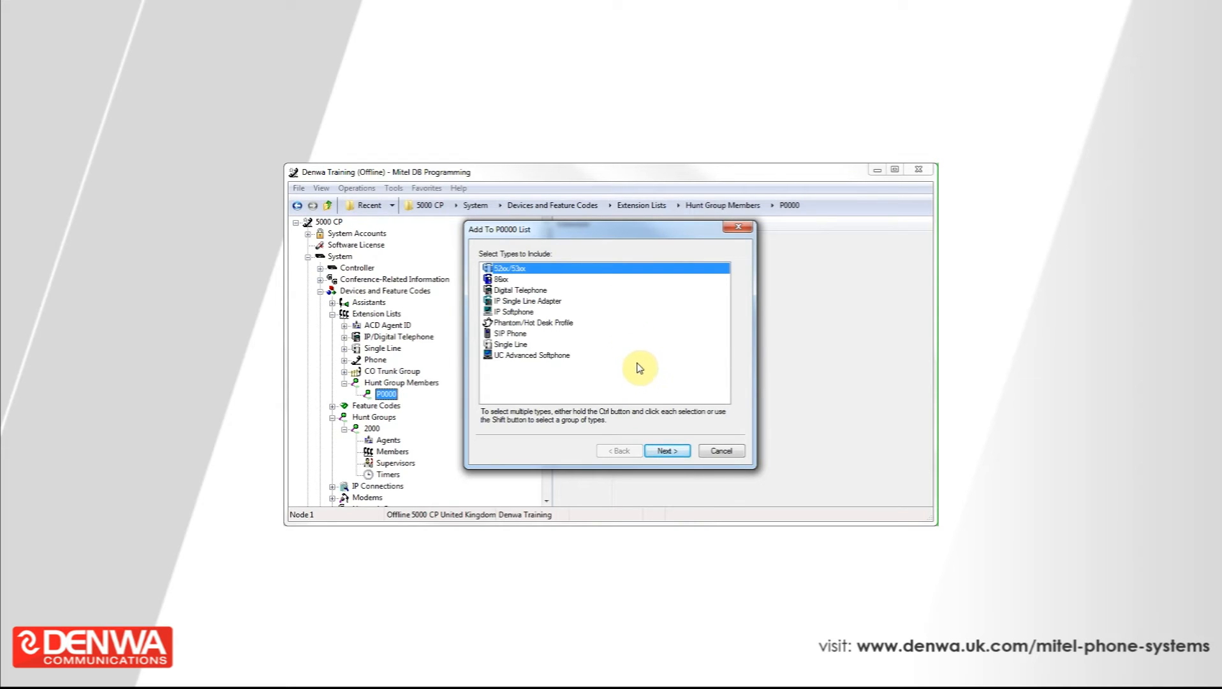
left_click(669, 452)
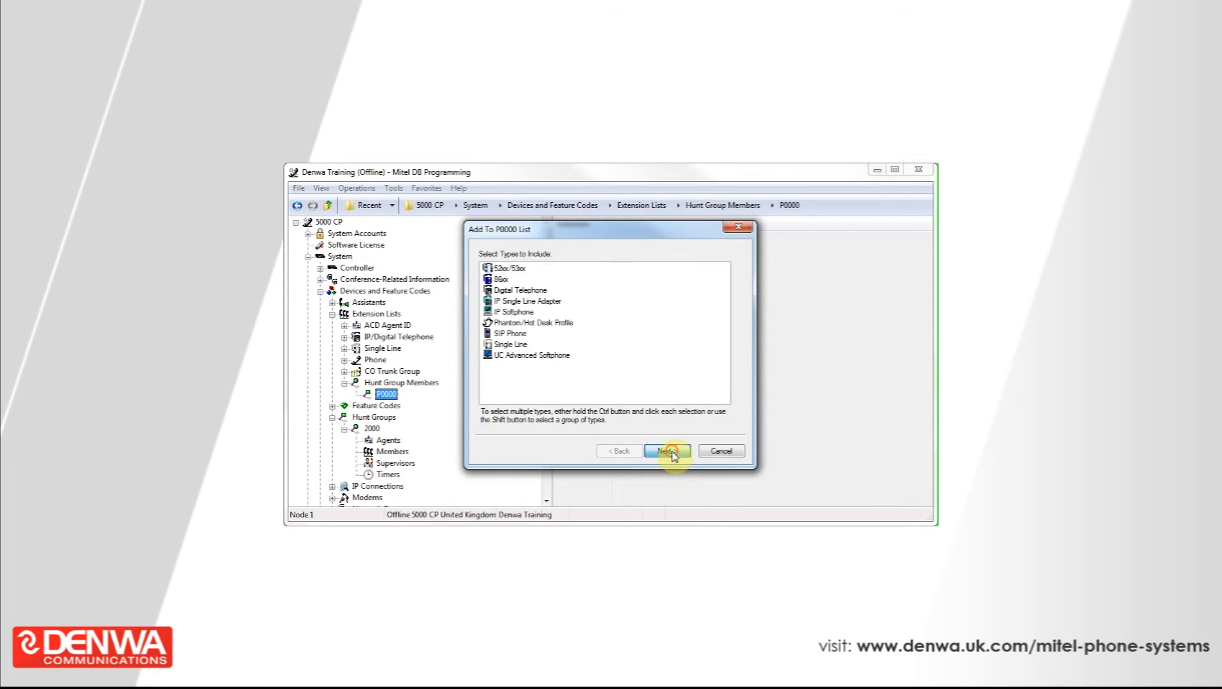
left_click_drag(542, 313, 493, 266)
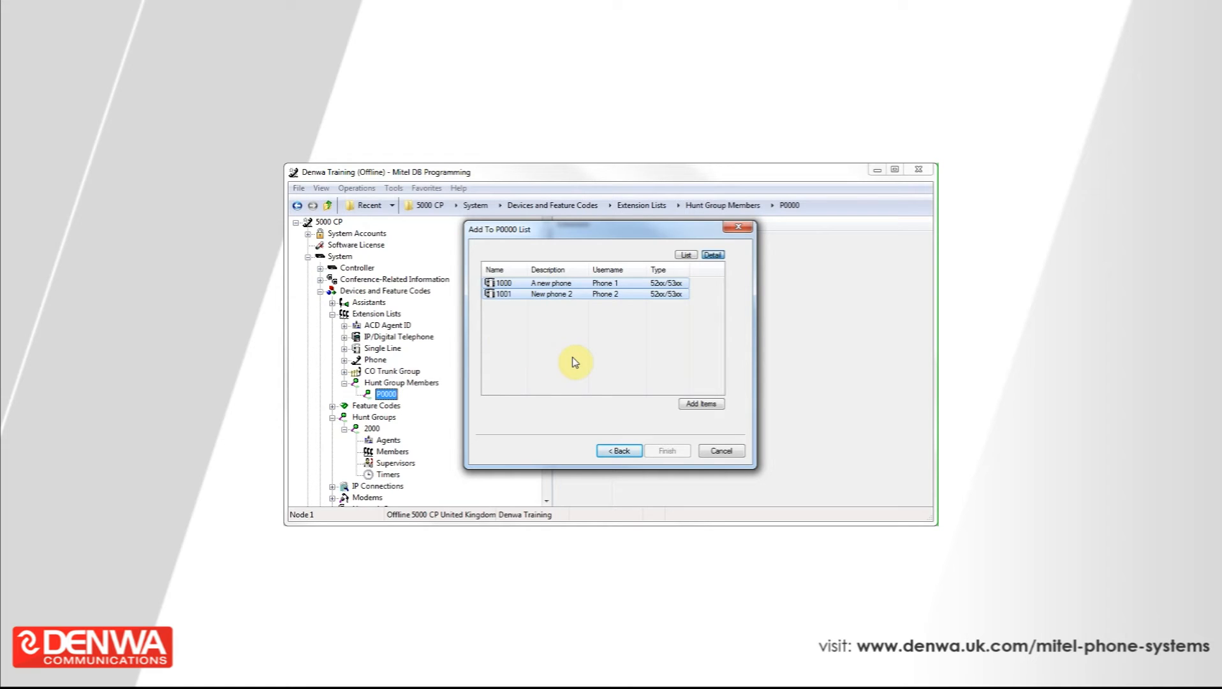
left_click(705, 406)
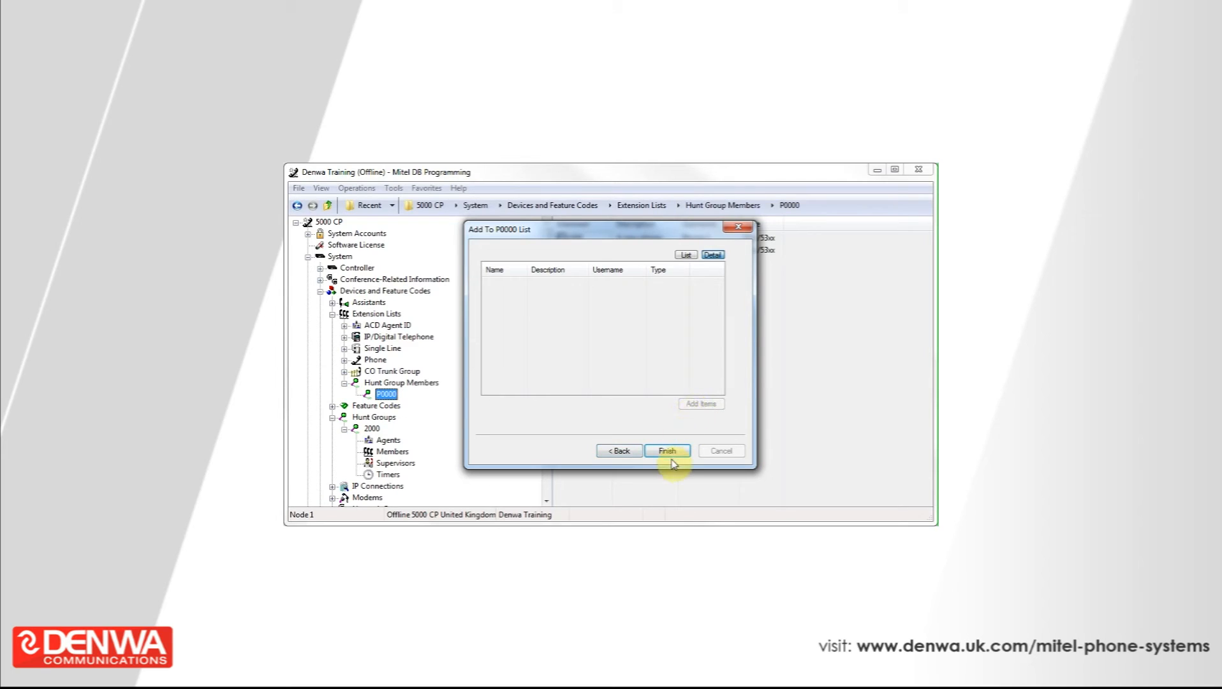
left_click(670, 459)
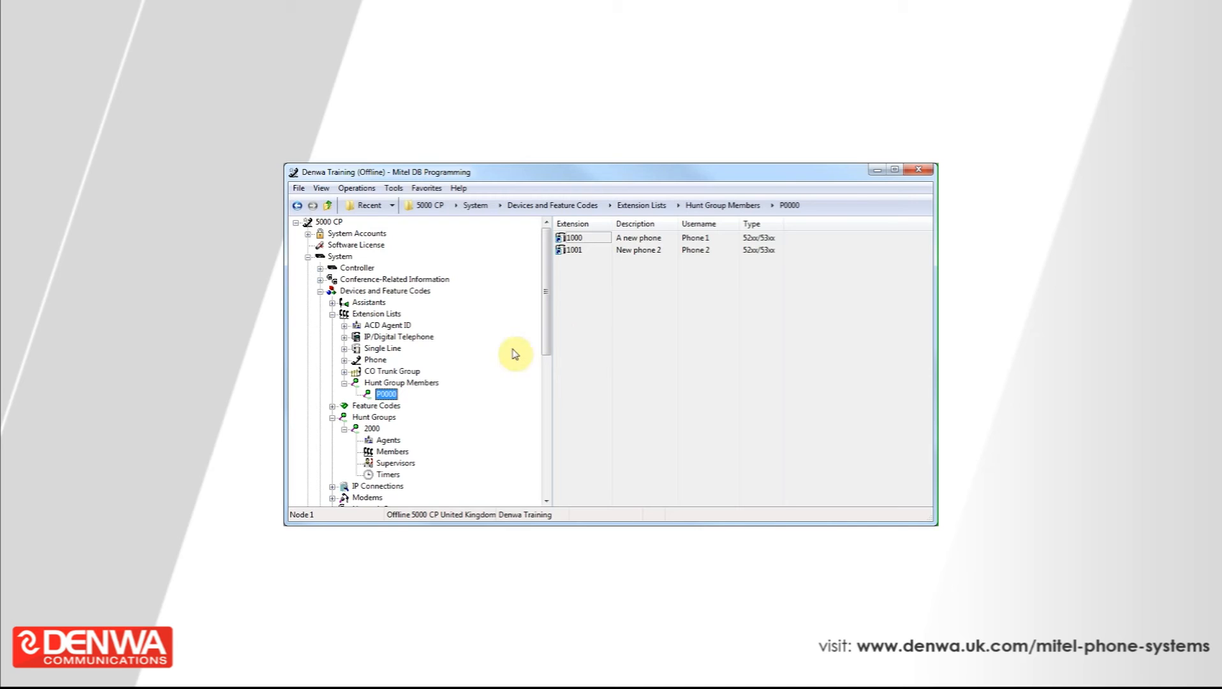
Step: Add the Hunt Group Members Extension List P0000 to the Members list of hunt group 2000
left_click(396, 453)
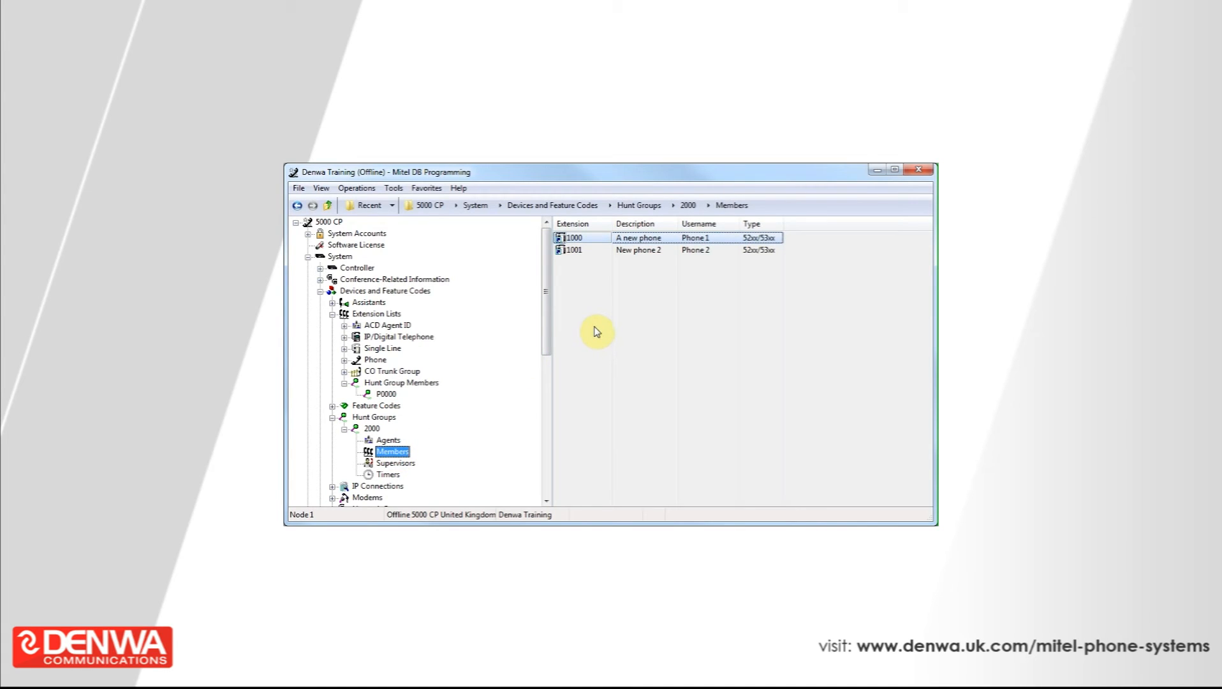
right_click(591, 305)
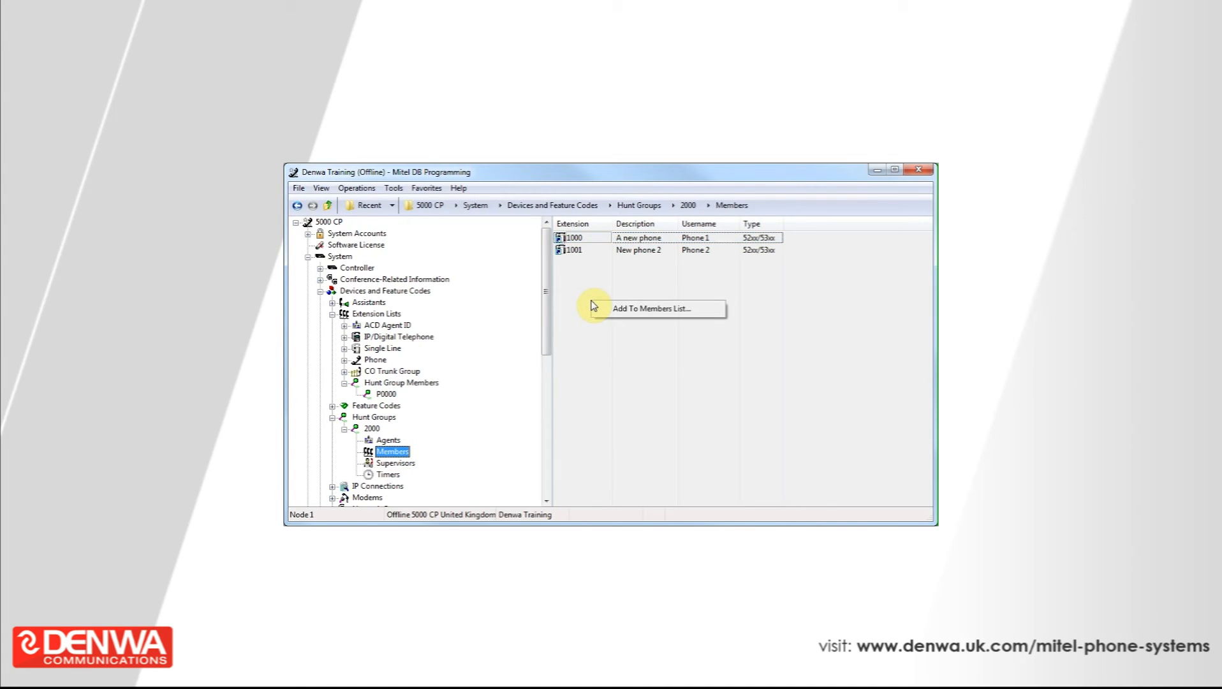
left_click(605, 311)
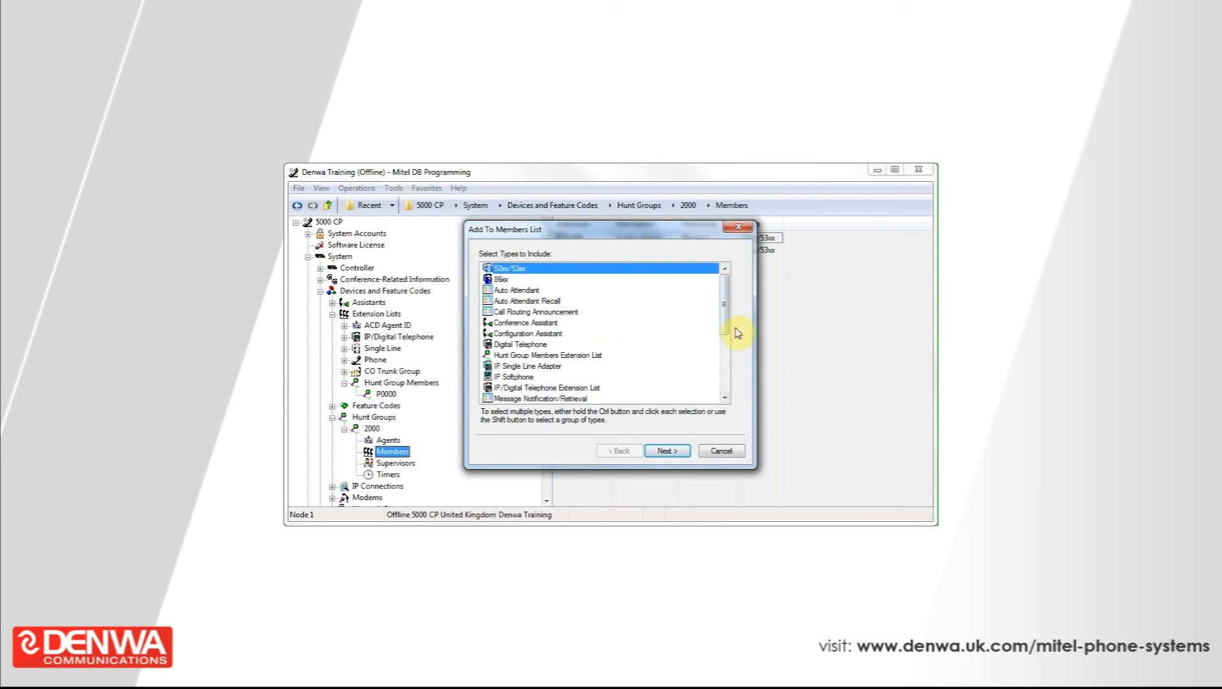
left_click_drag(727, 325, 724, 320)
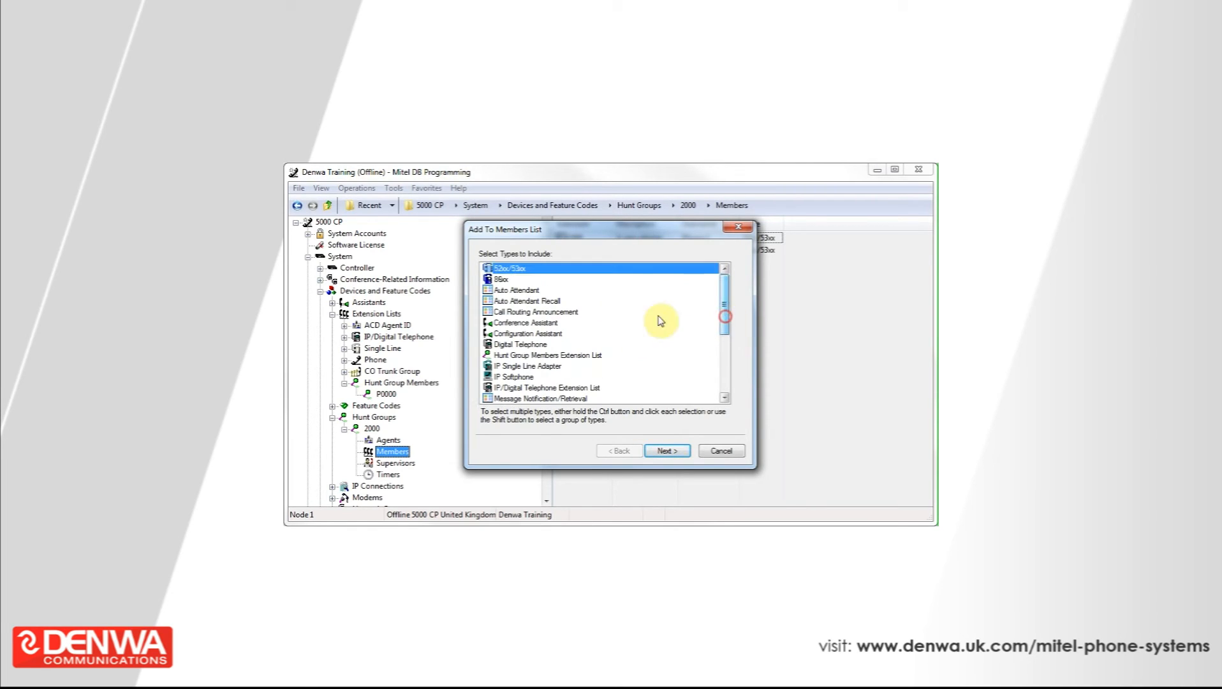
left_click(594, 357)
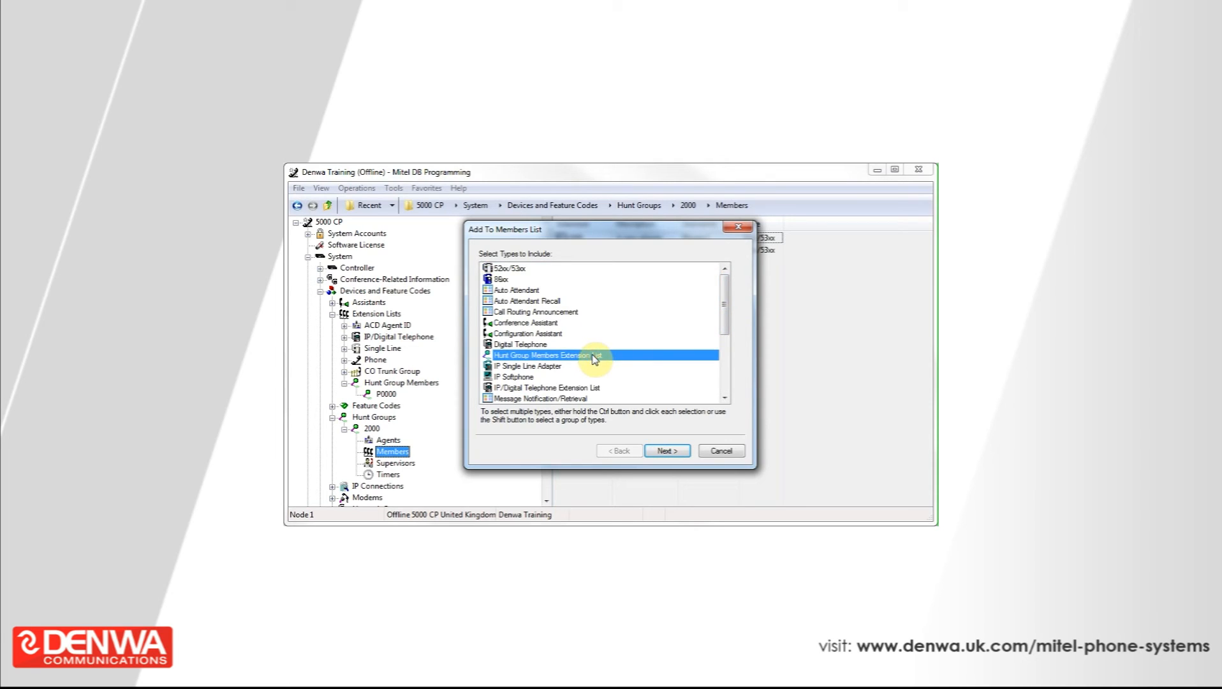
left_click(664, 452)
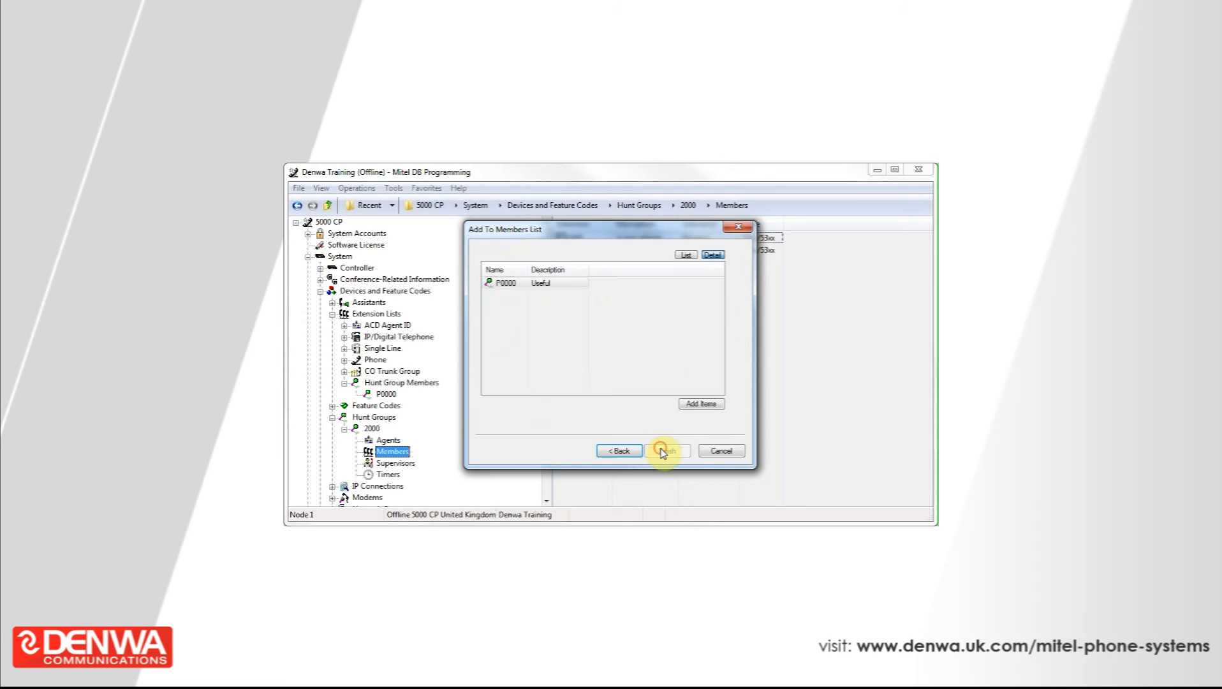
left_click(529, 288)
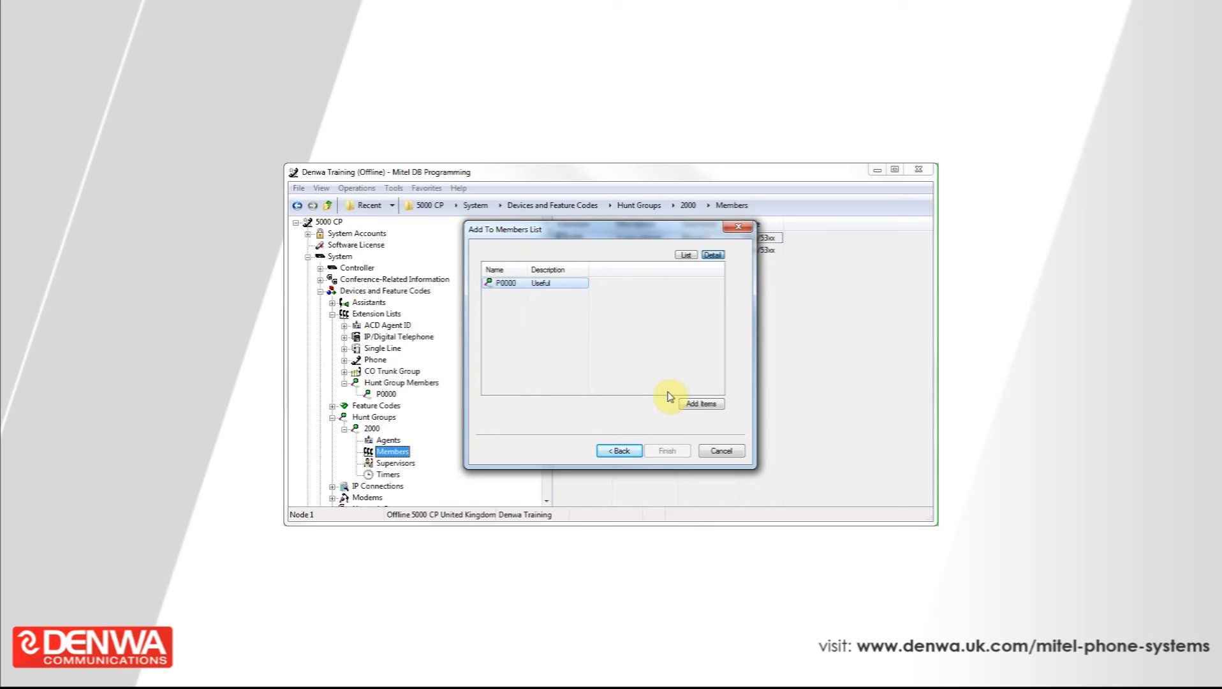
left_click(698, 406)
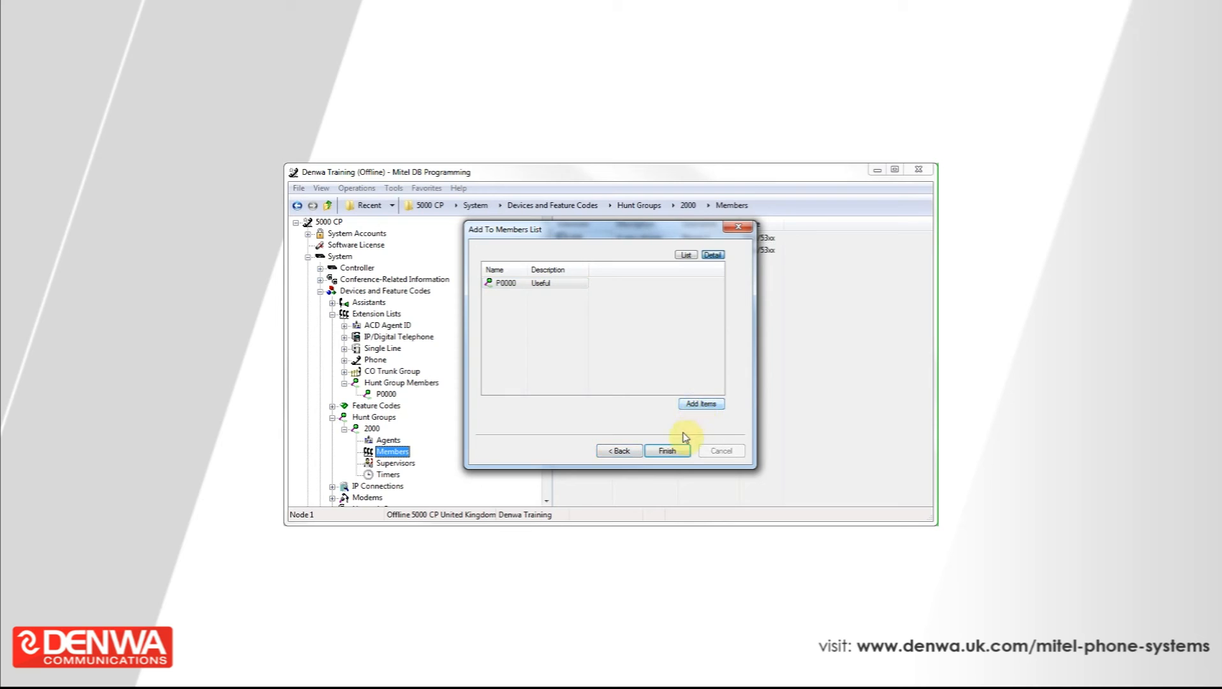
left_click(676, 450)
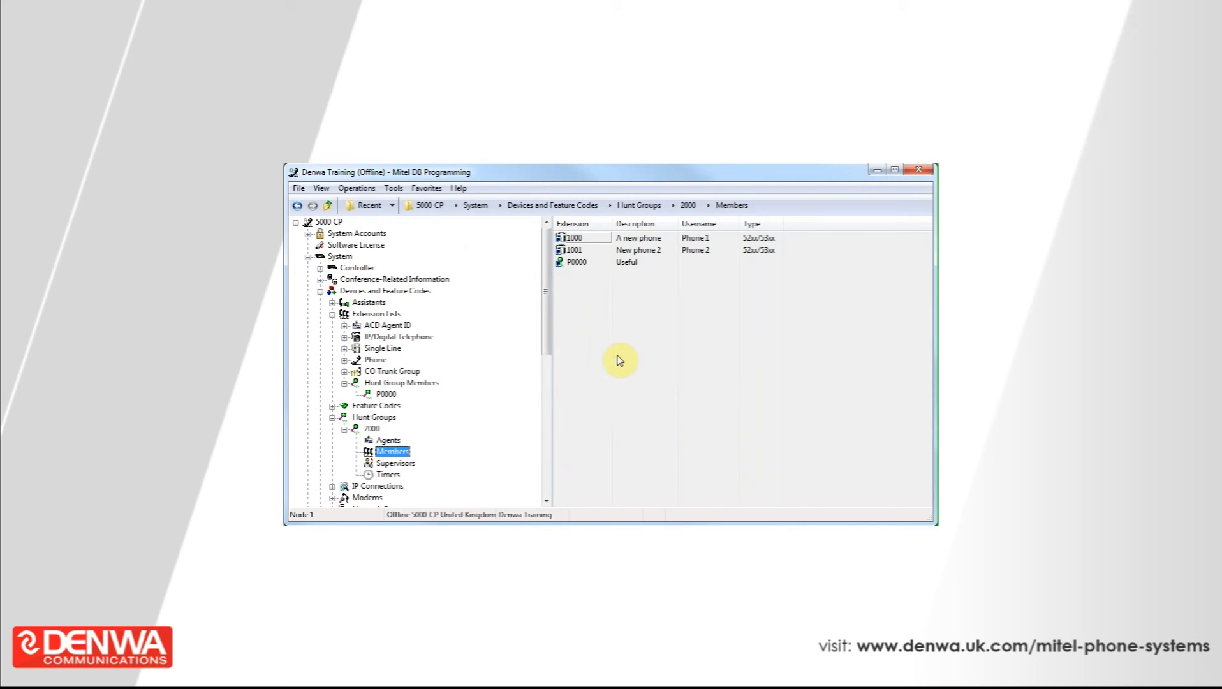
Step: Remove phone 1001 from the Members list of hunt group 2000
left_click(600, 317)
left_click(584, 251)
left_click(584, 251)
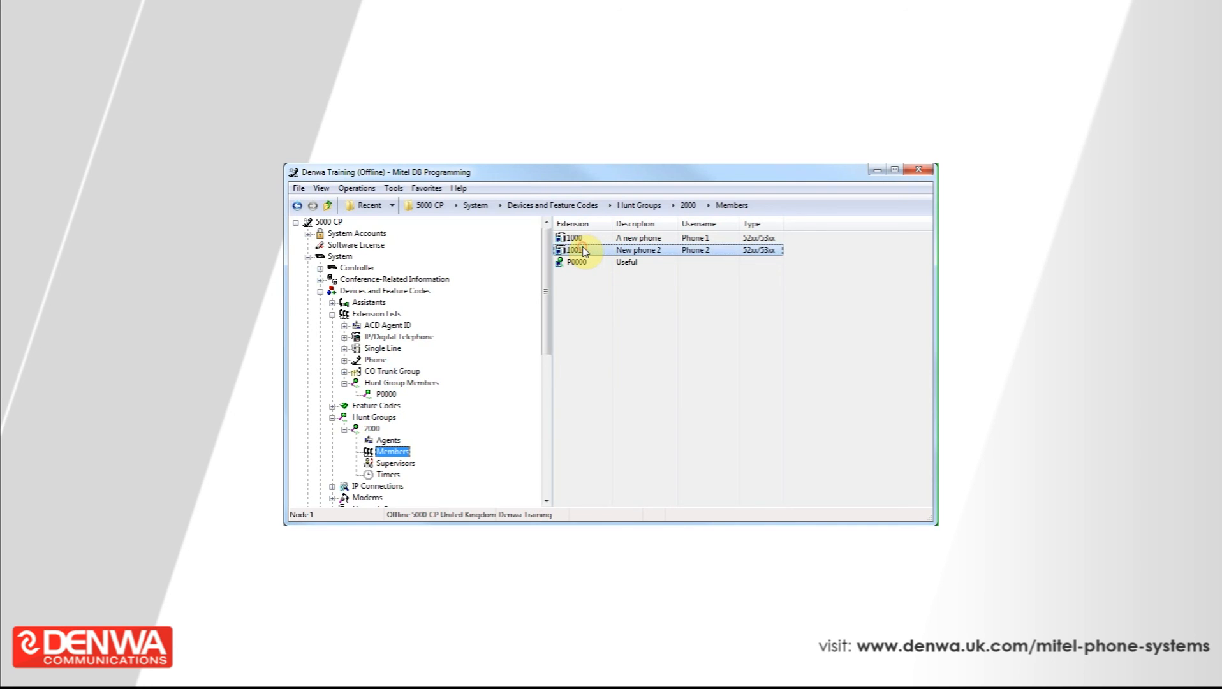
left_click(595, 252)
right_click(595, 253)
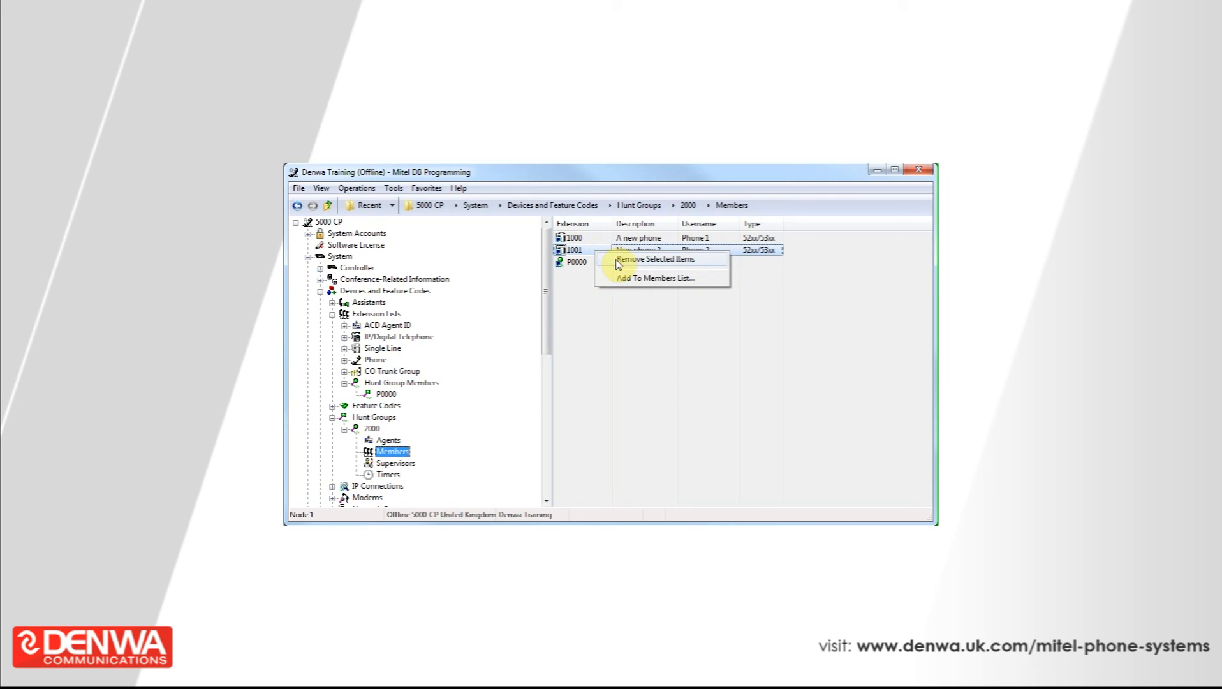
left_click(618, 262)
left_click(622, 304)
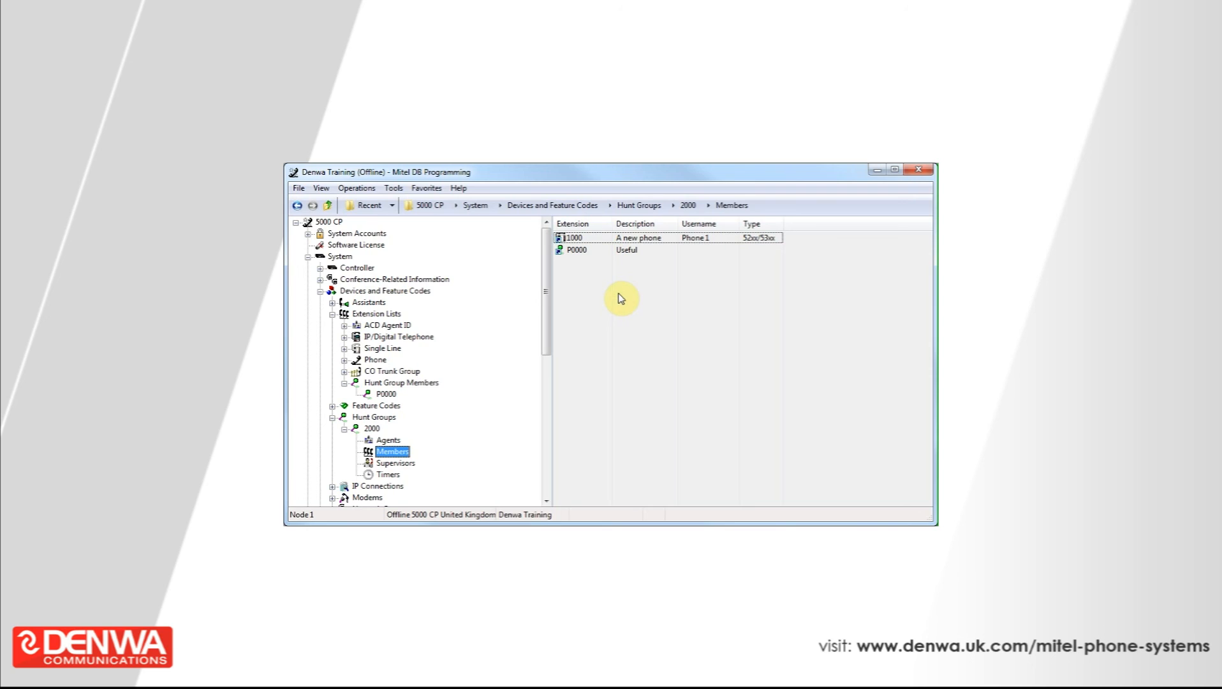